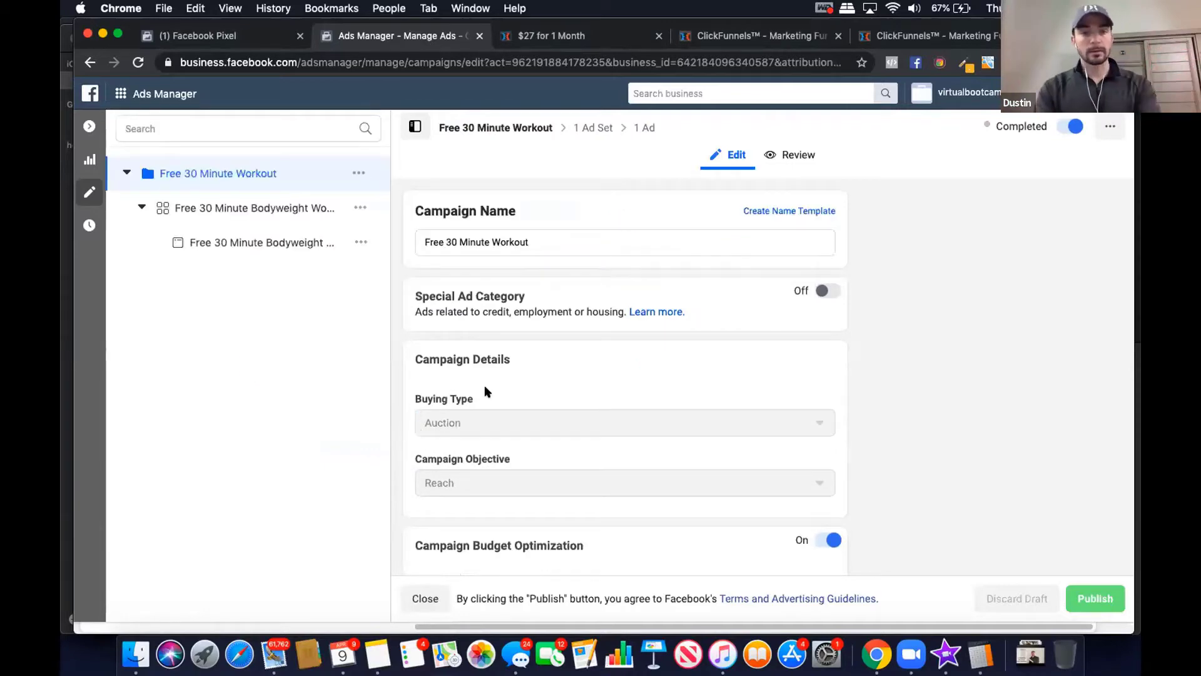
Examine the Free 30 Minute Workout campaign's details, objective and budget optimization settings.
scroll(572, 349, "down", 1)
scroll(573, 349, "down", 3)
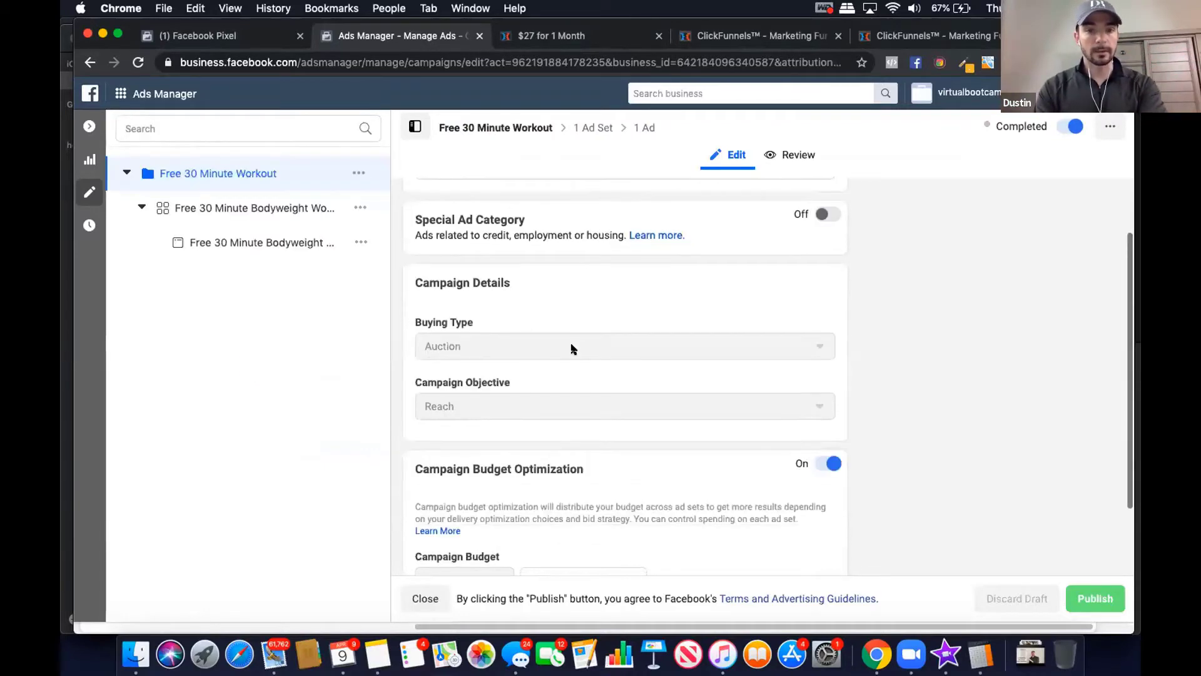
scroll(571, 346, "up", 4)
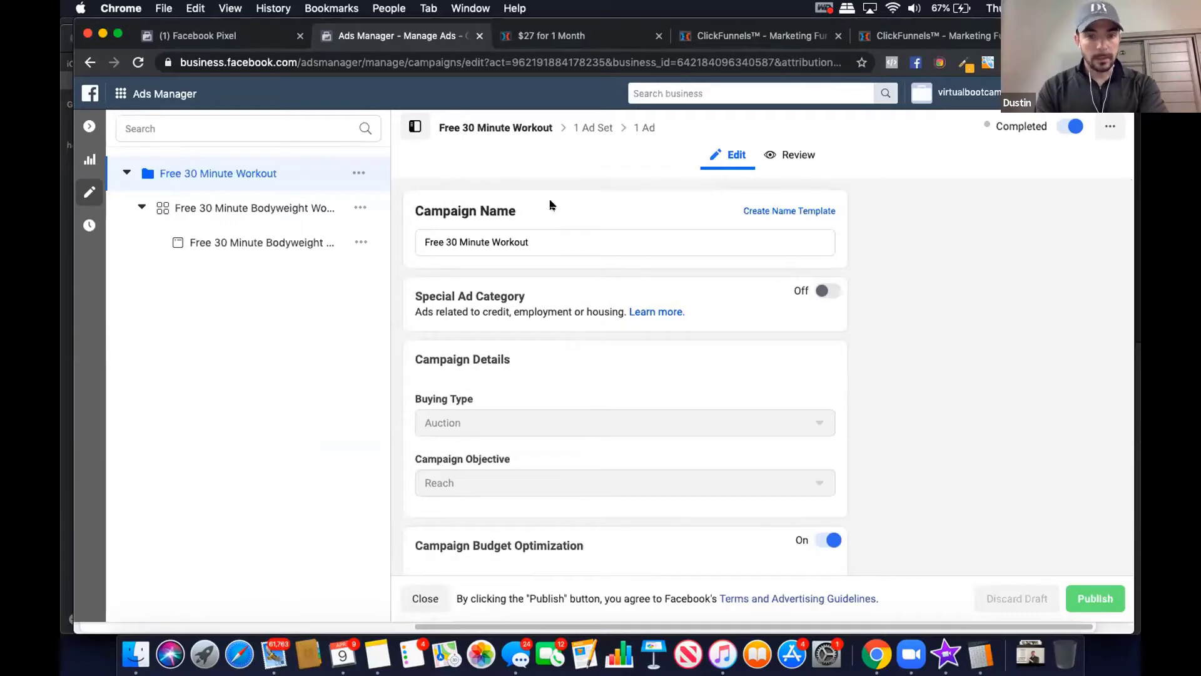
scroll(550, 201, "down", 6)
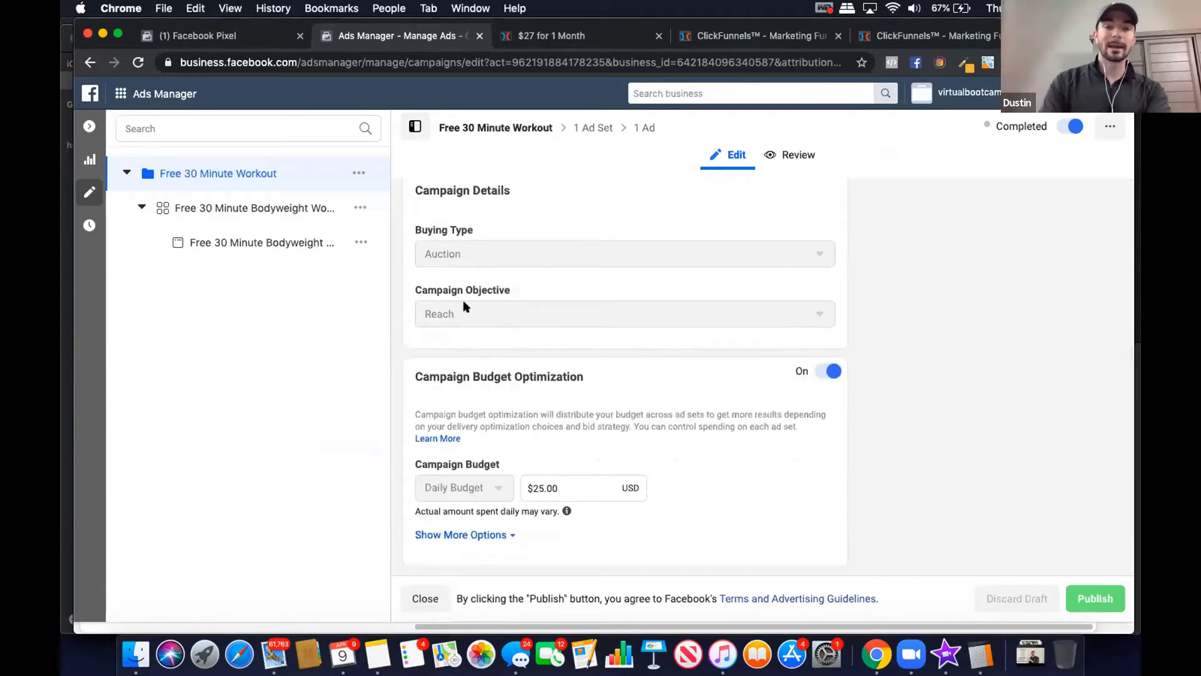
scroll(464, 303, "up", 6)
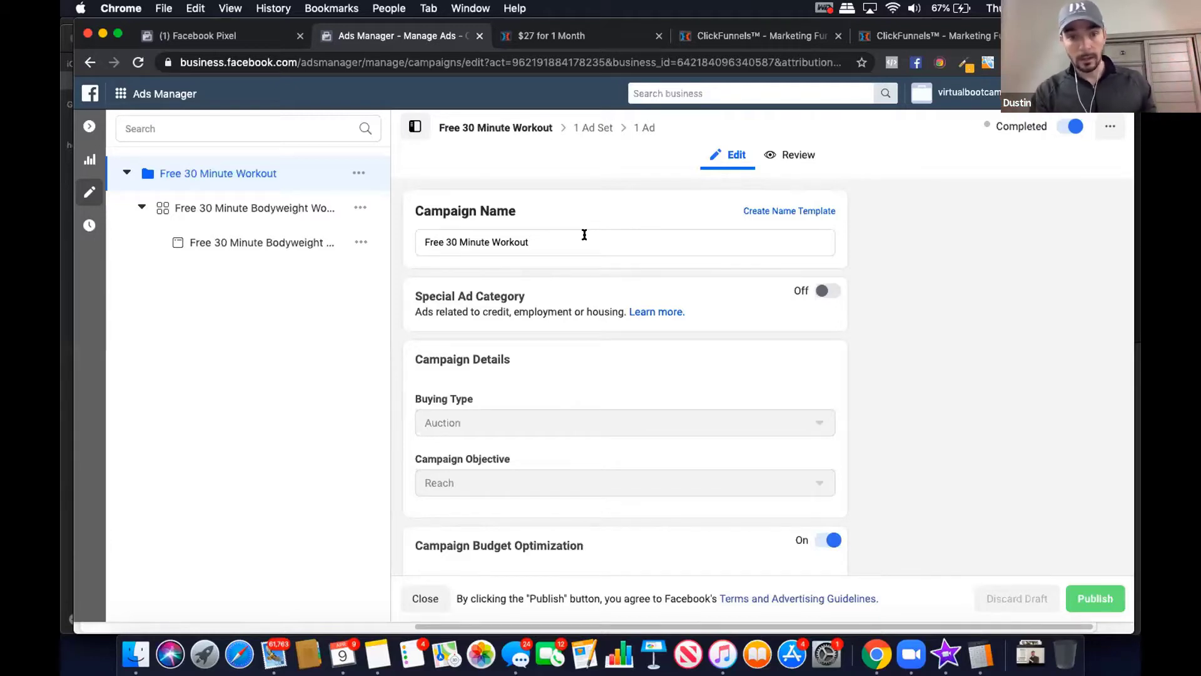
scroll(584, 234, "down", 1)
scroll(583, 235, "down", 4)
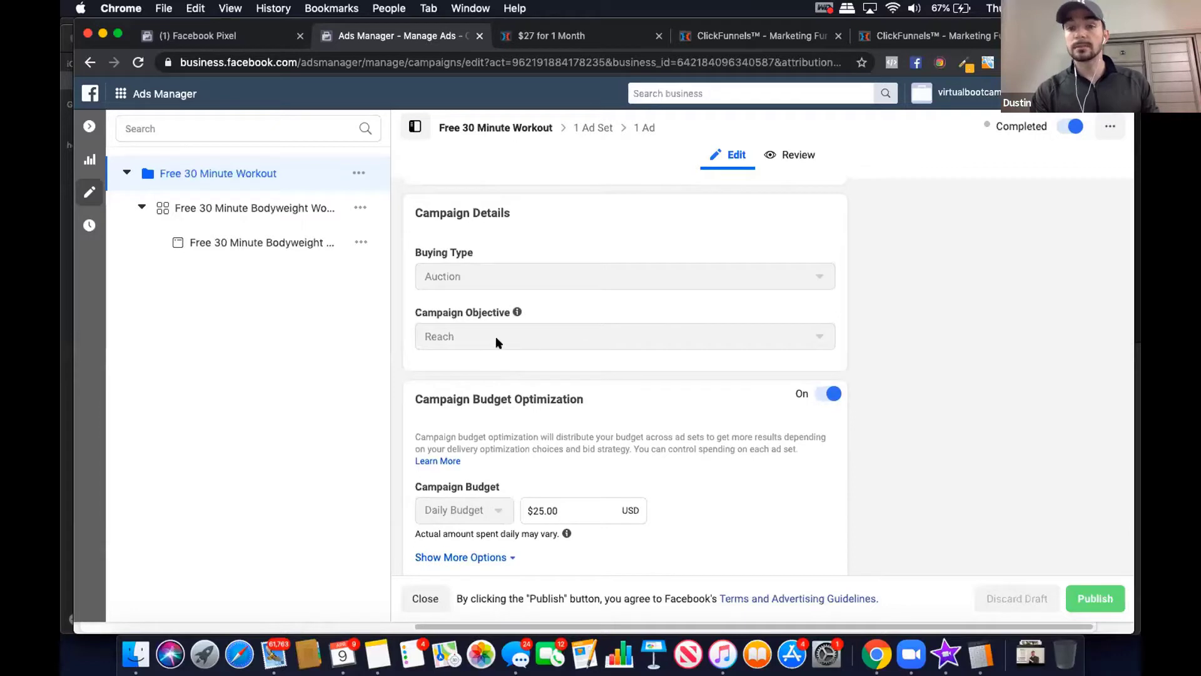
scroll(594, 451, "down", 1)
scroll(594, 452, "down", 1)
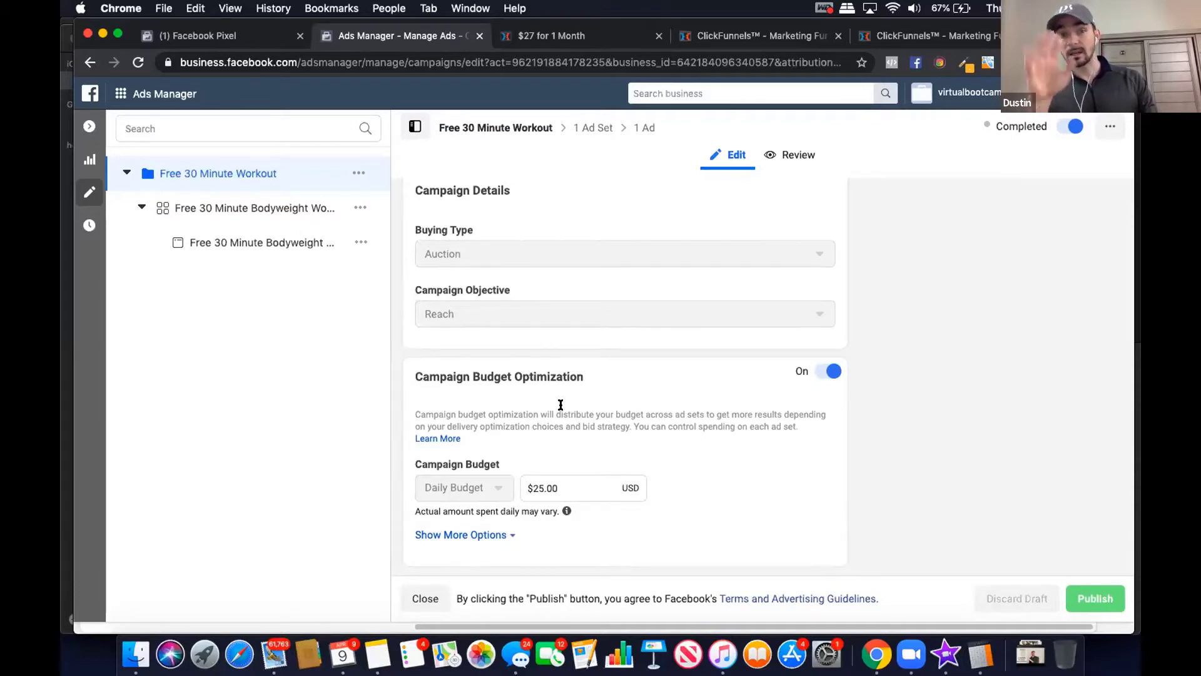
Open the Free 30 Minute Bodyweight Workout ad set and examine its schedule, saved audience targeting, placements and delivery optimization.
left_click(252, 211)
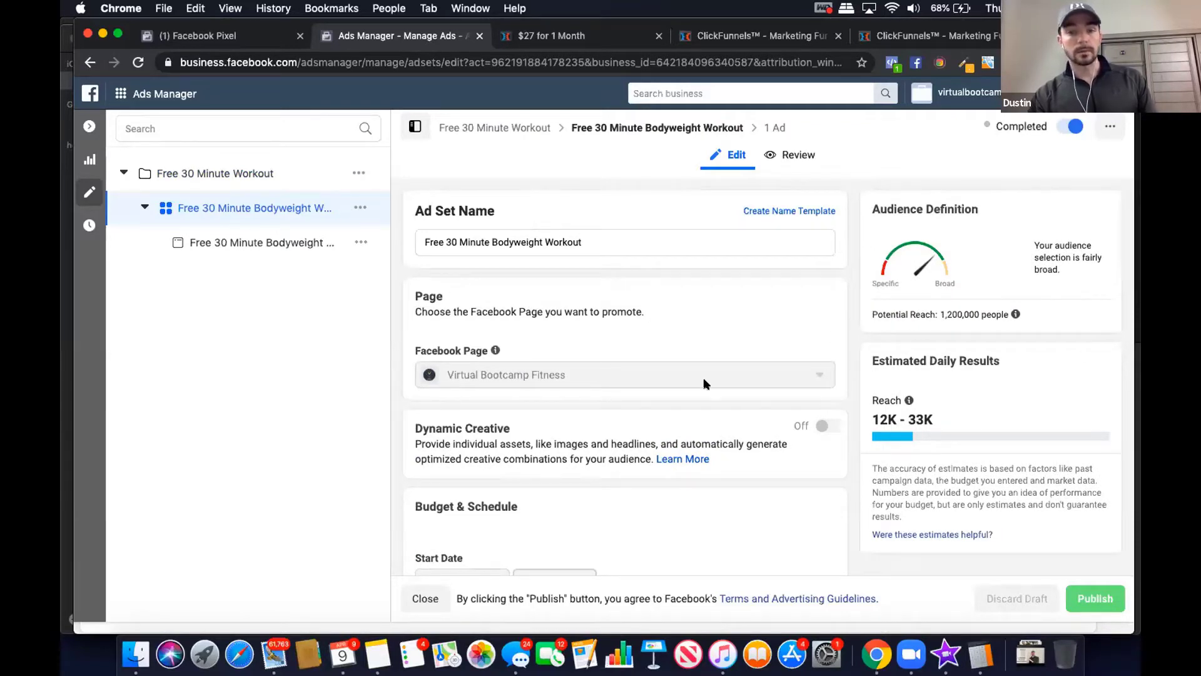
scroll(704, 383, "down", 5)
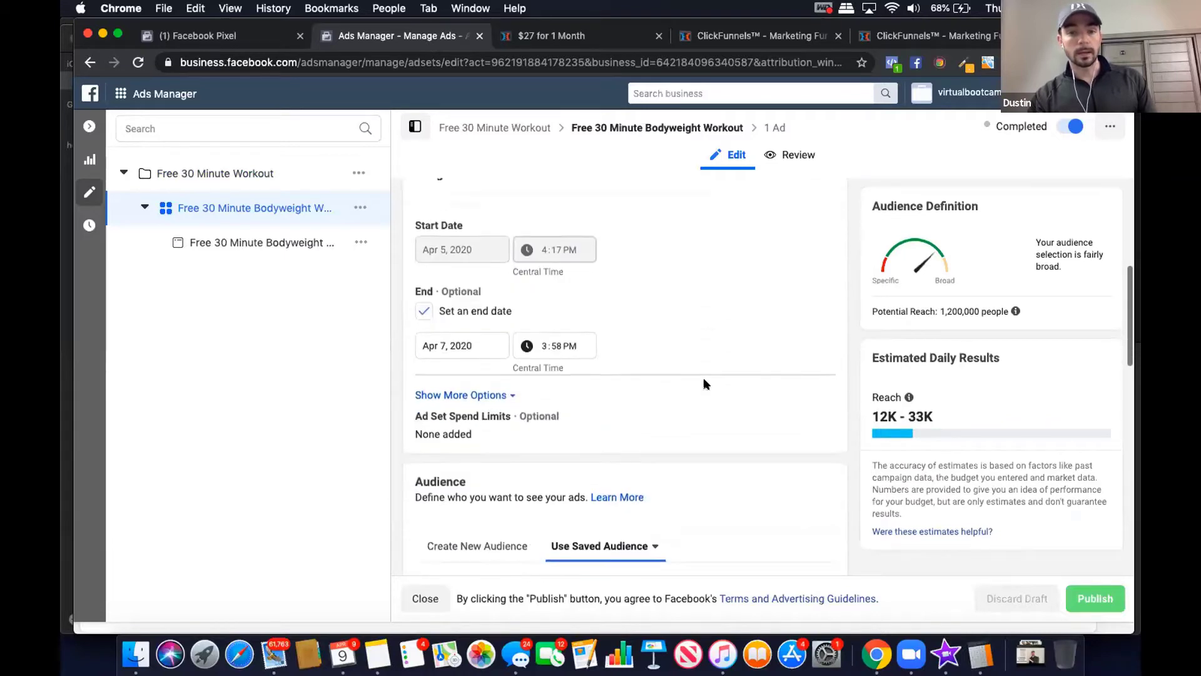
scroll(704, 384, "down", 4)
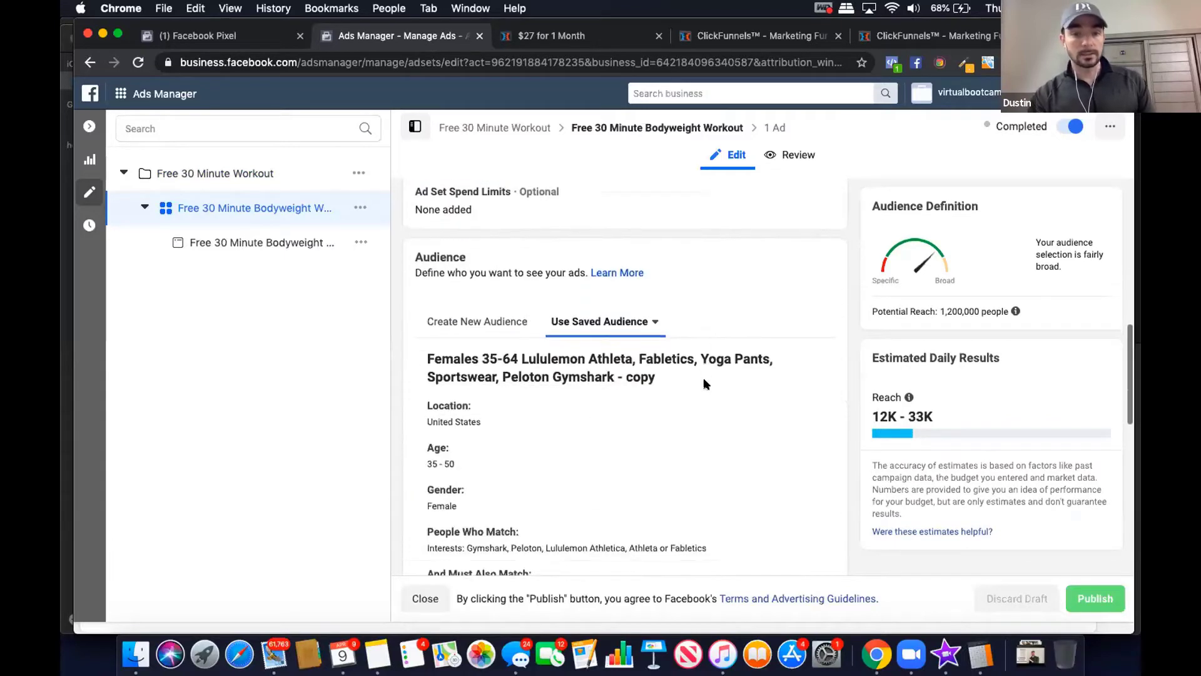
scroll(703, 383, "down", 2)
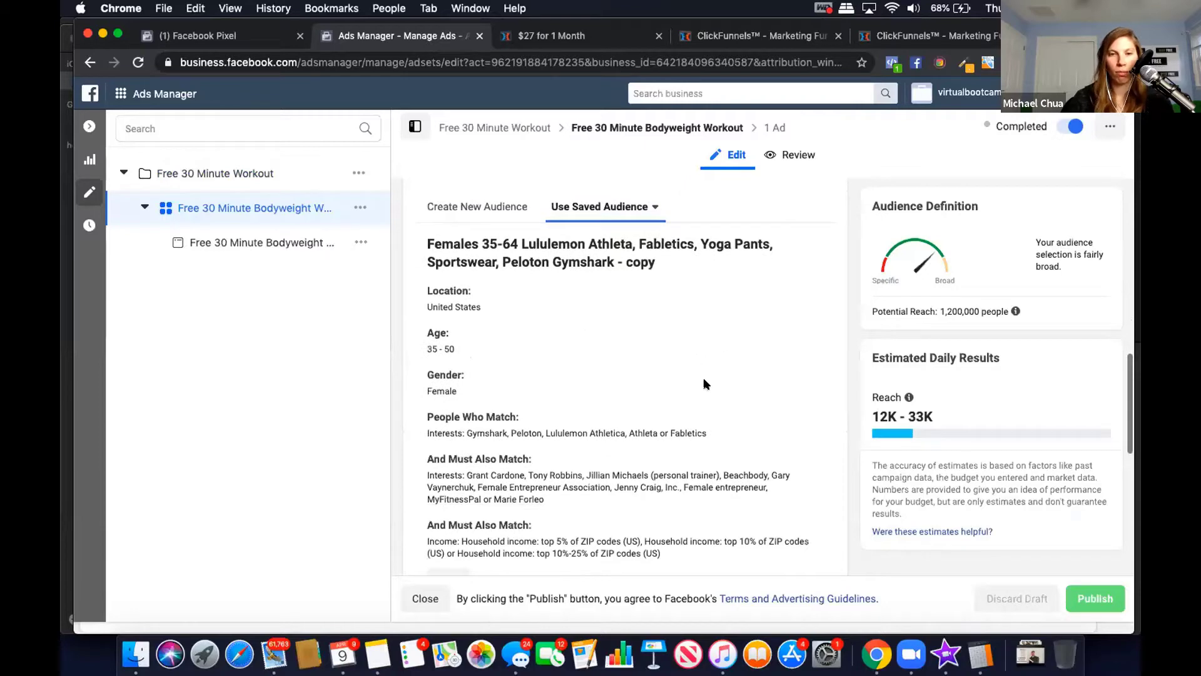
scroll(704, 382, "down", 1)
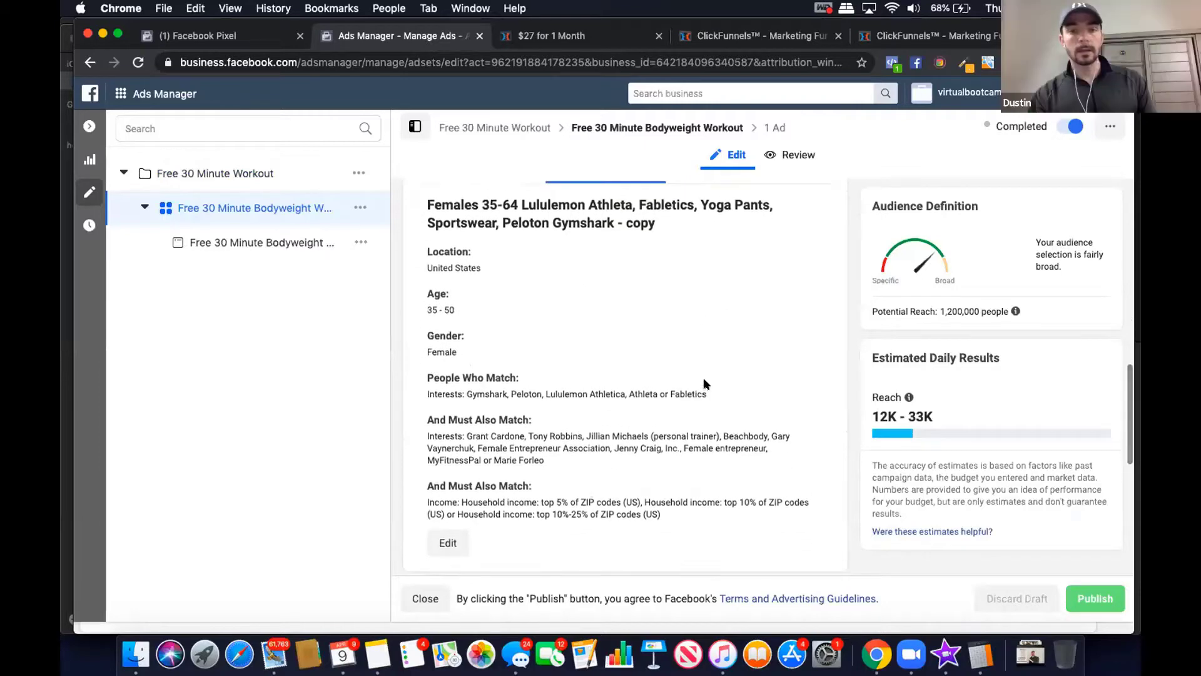
scroll(703, 384, "up", 1)
scroll(749, 427, "down", 2)
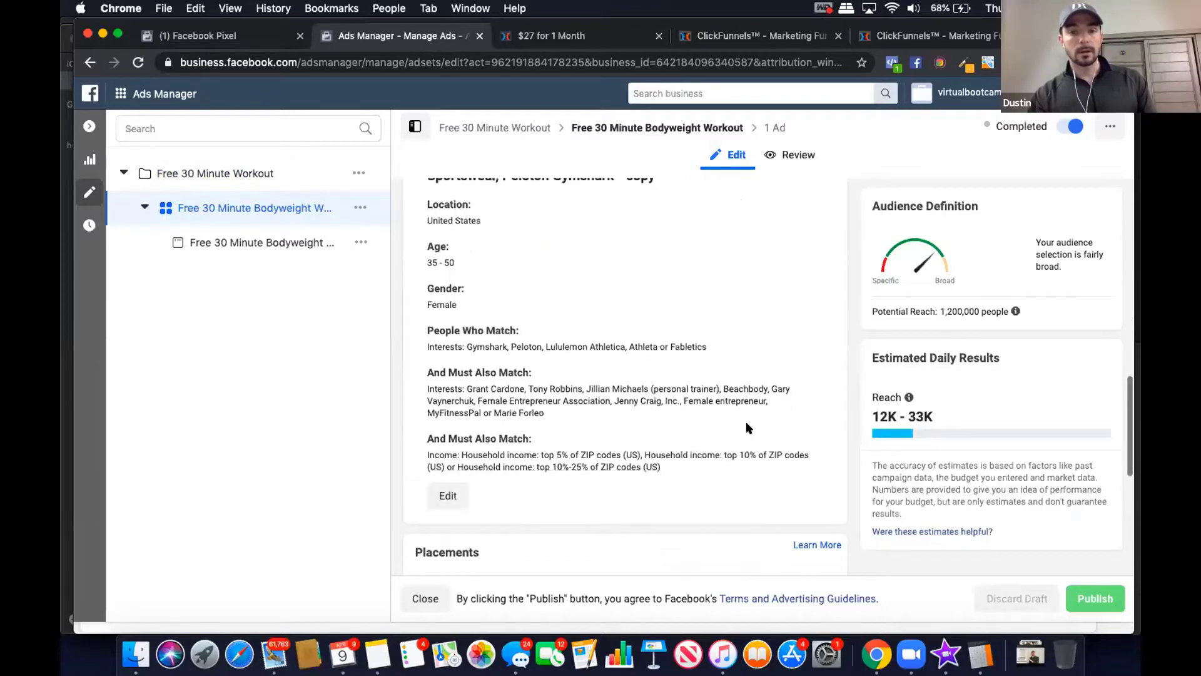
scroll(748, 428, "down", 2)
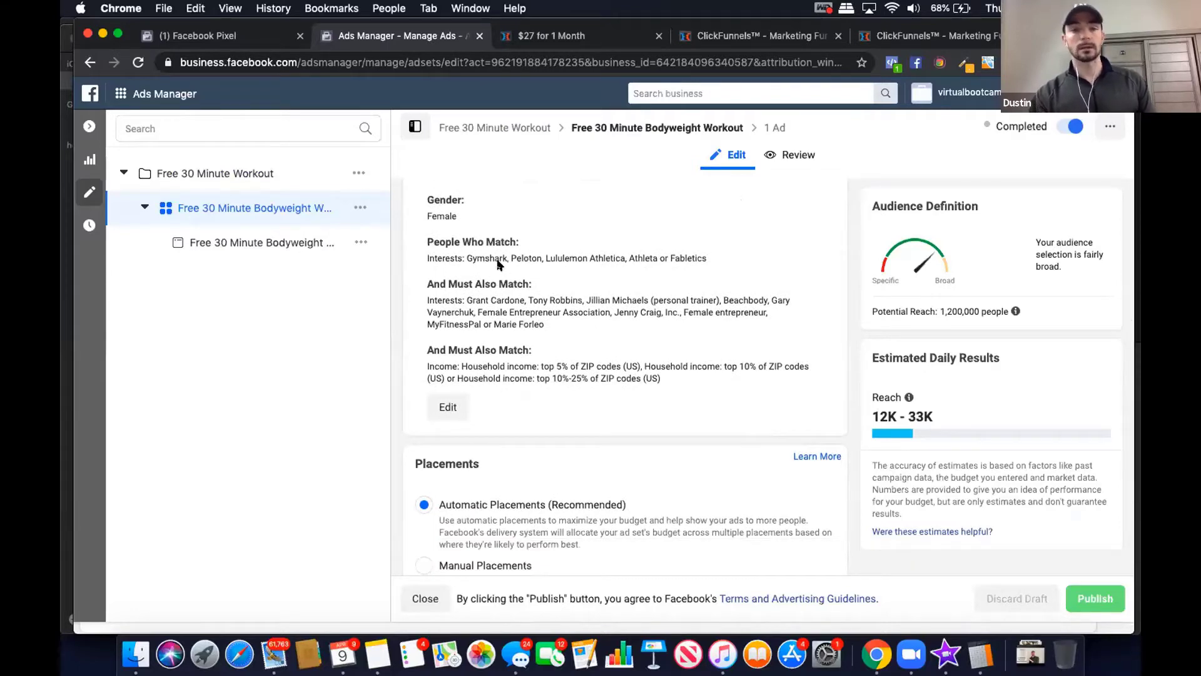
scroll(683, 333, "down", 3)
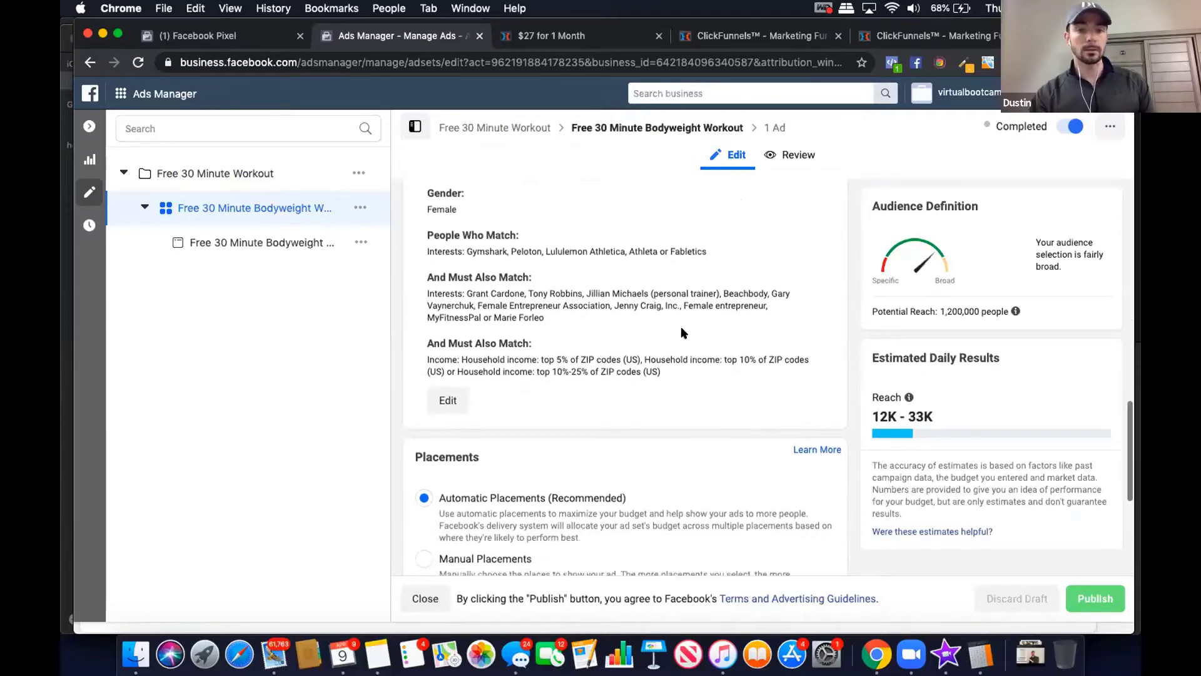
scroll(683, 333, "up", 5)
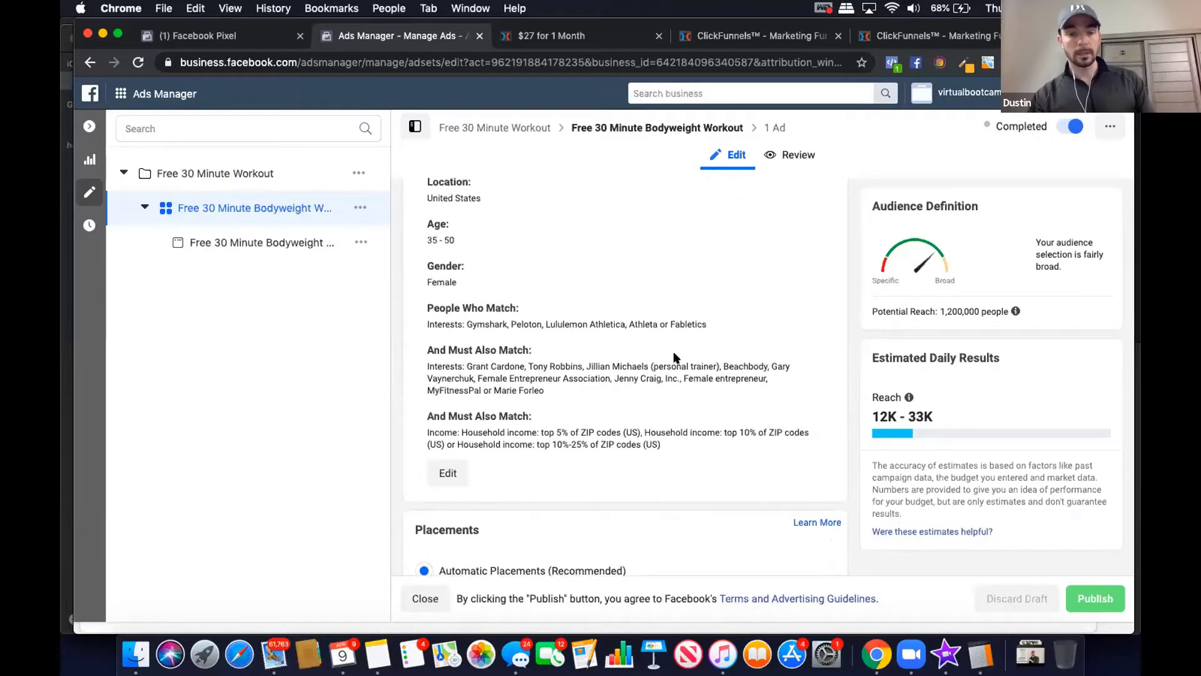
scroll(671, 355, "down", 6)
scroll(674, 357, "down", 2)
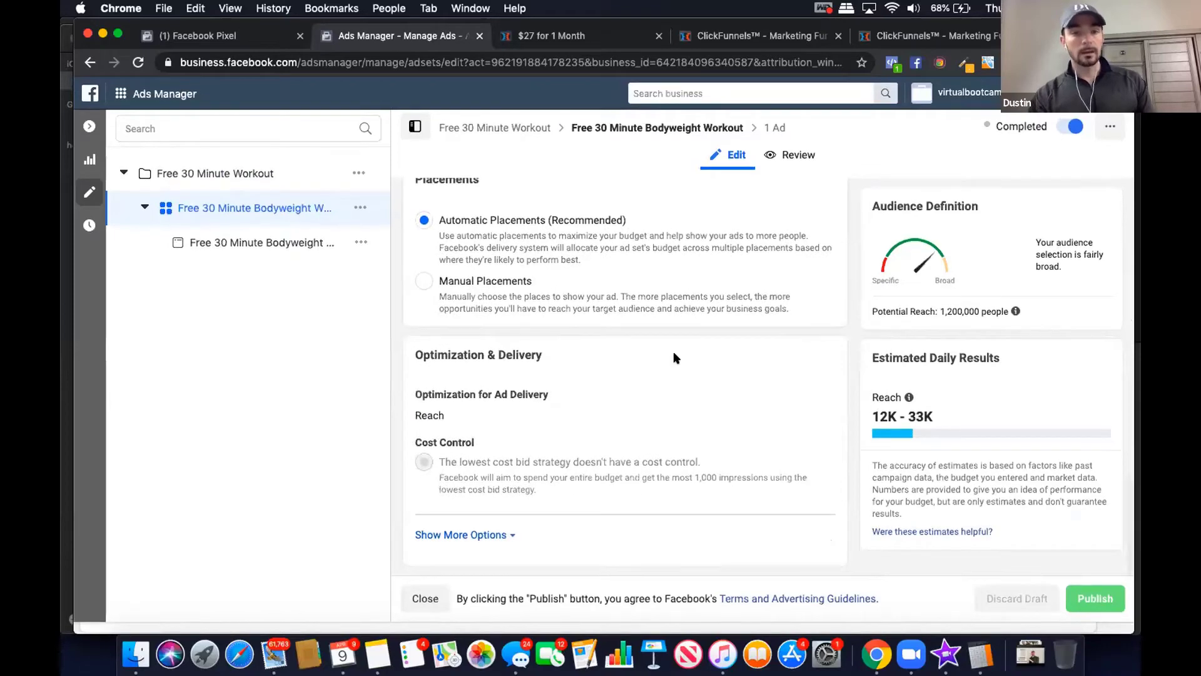
Open the ad inside the Free 30 Minute Bodyweight Workout ad set and review its identity, format and primary text.
left_click(237, 244)
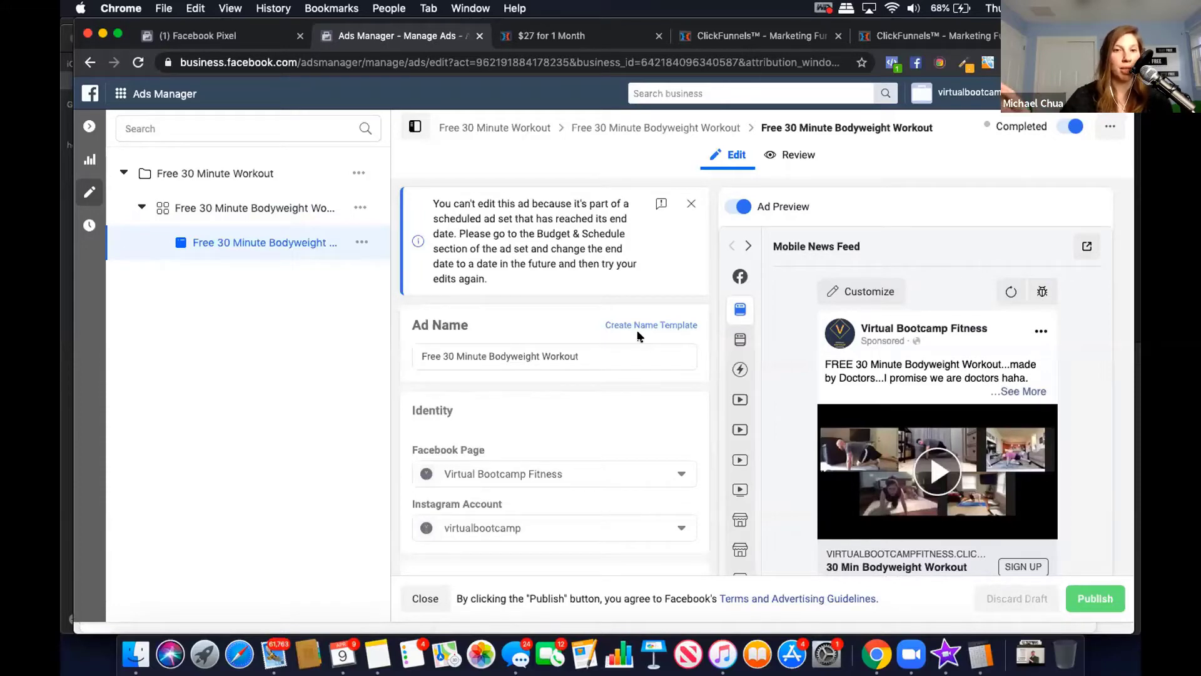
scroll(638, 336, "down", 2)
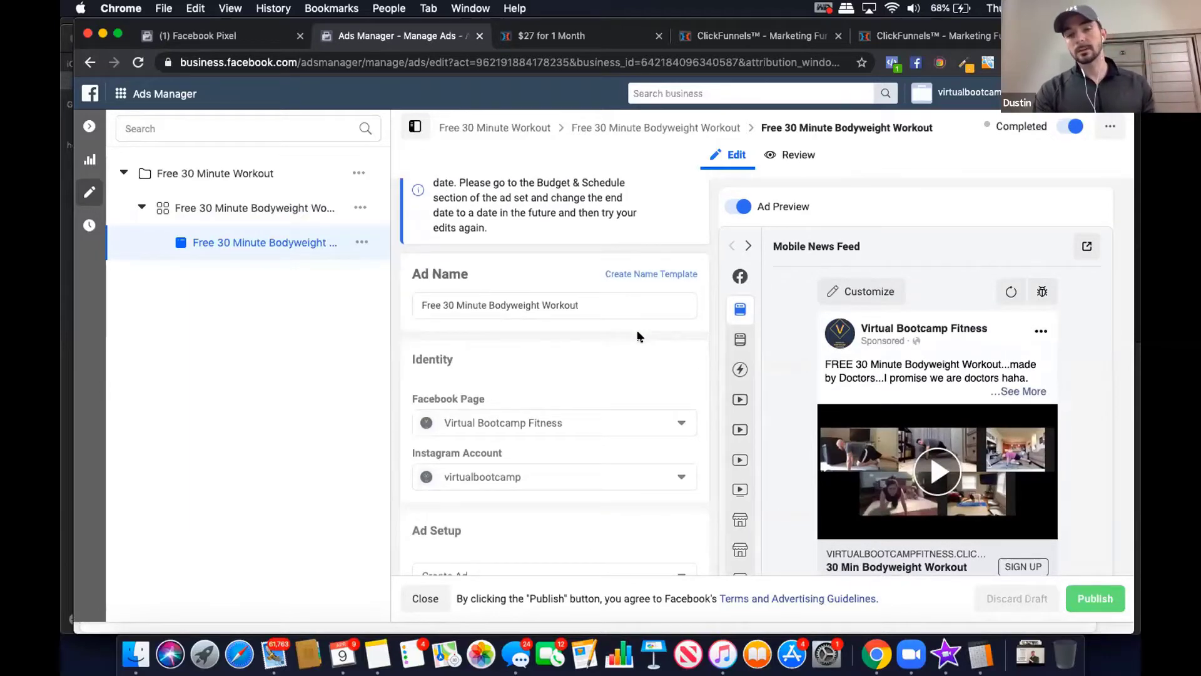
scroll(638, 336, "down", 6)
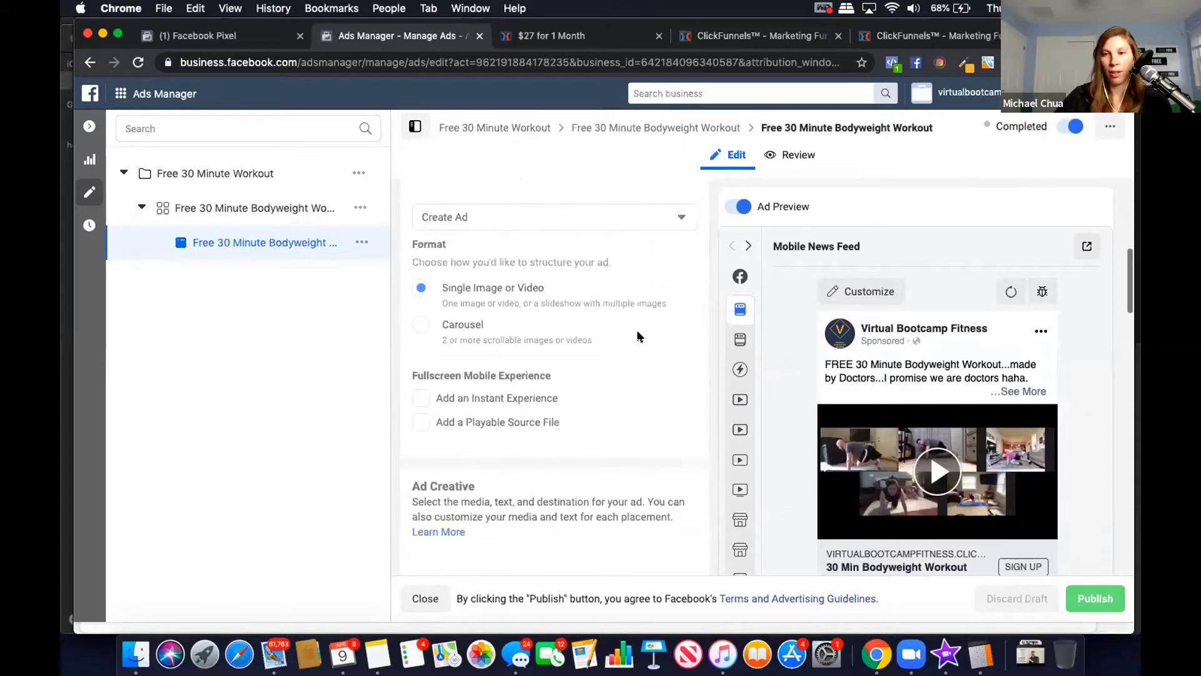
scroll(638, 336, "down", 8)
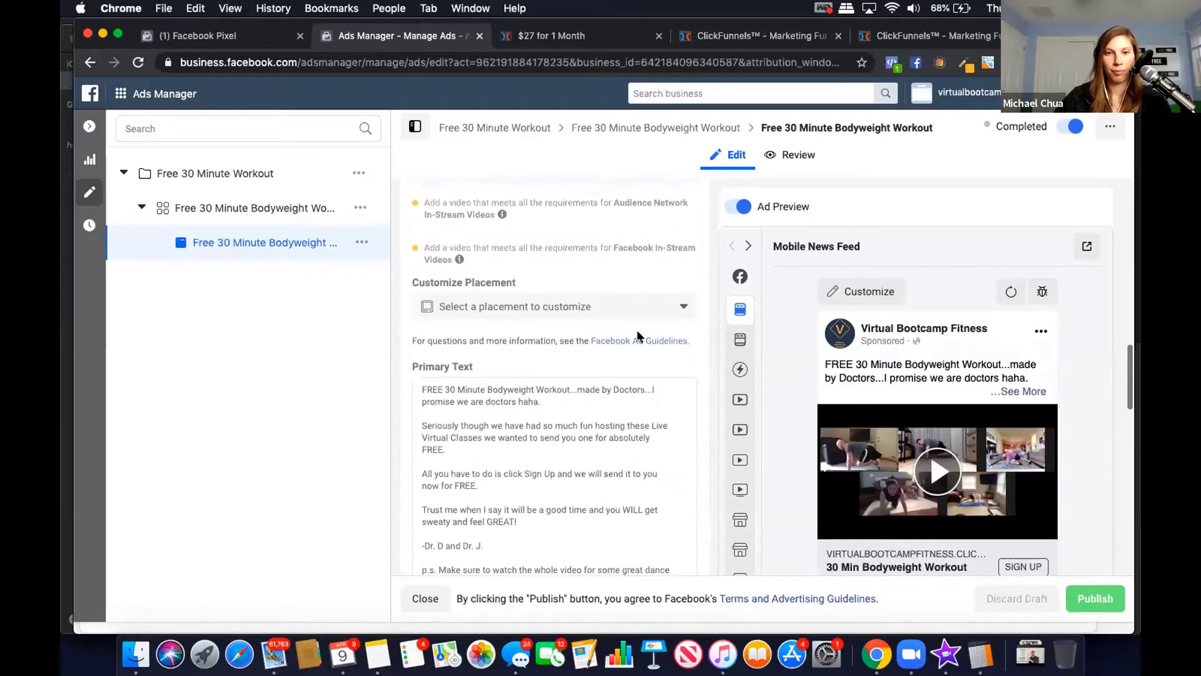
scroll(638, 335, "down", 3)
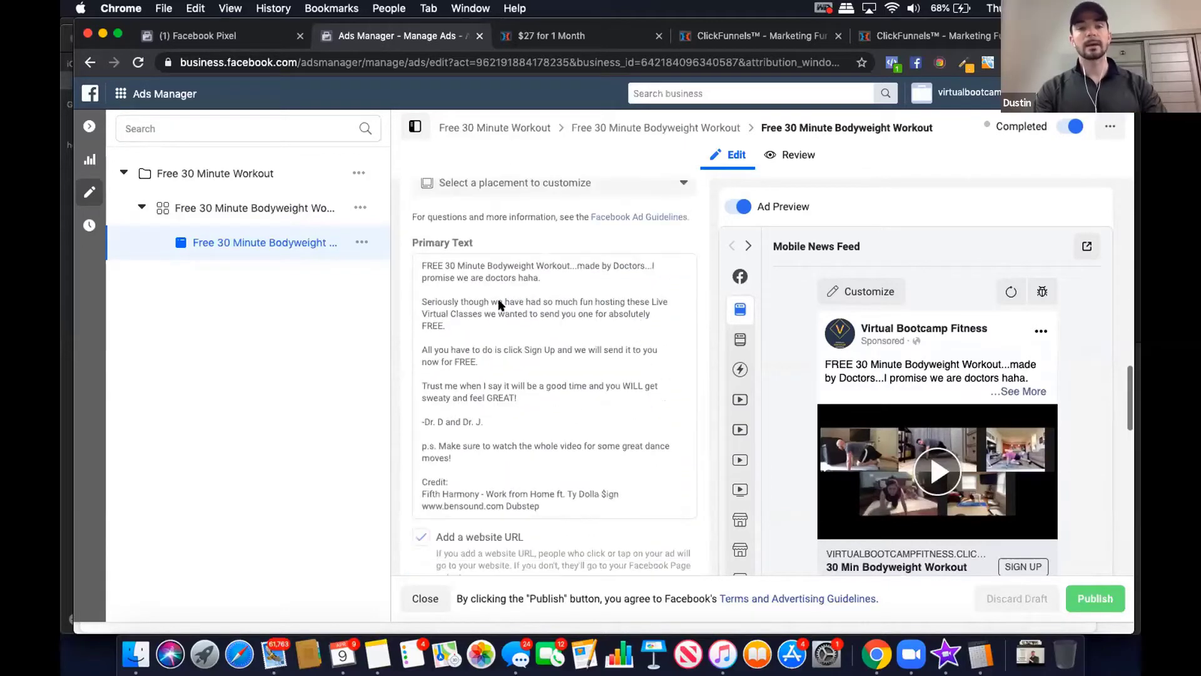
Play the video in the Mobile News Feed ad preview, pause it, and skip ahead to near its end.
left_click(933, 463)
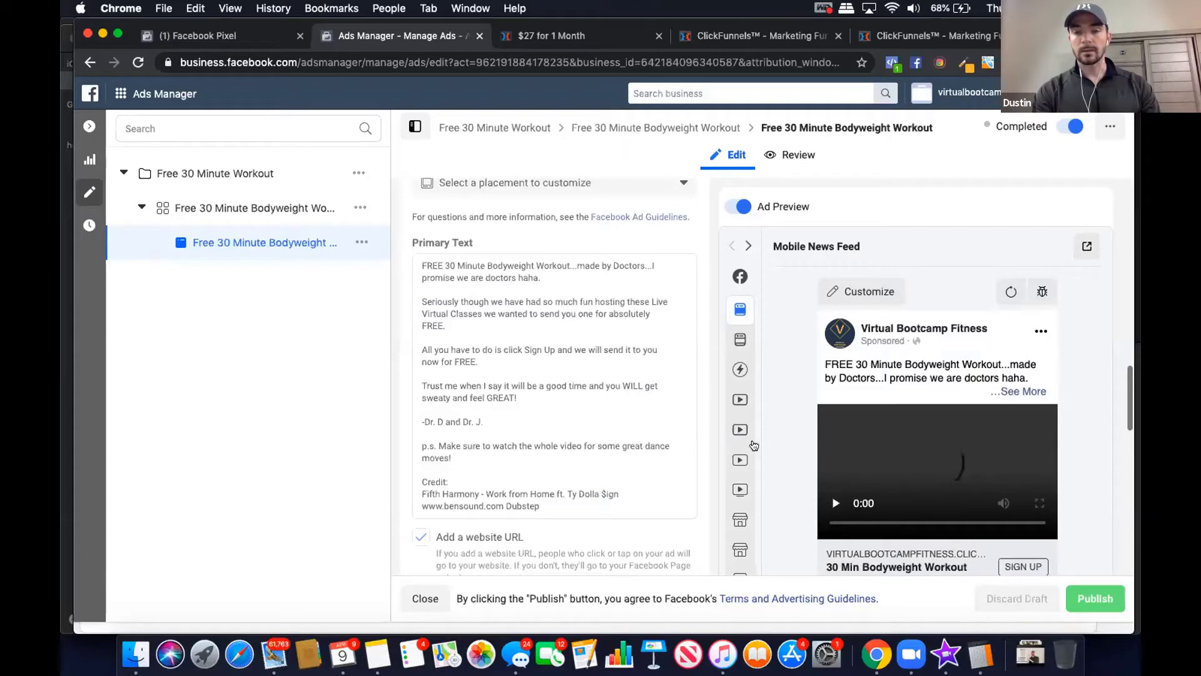
scroll(780, 506, "down", 3)
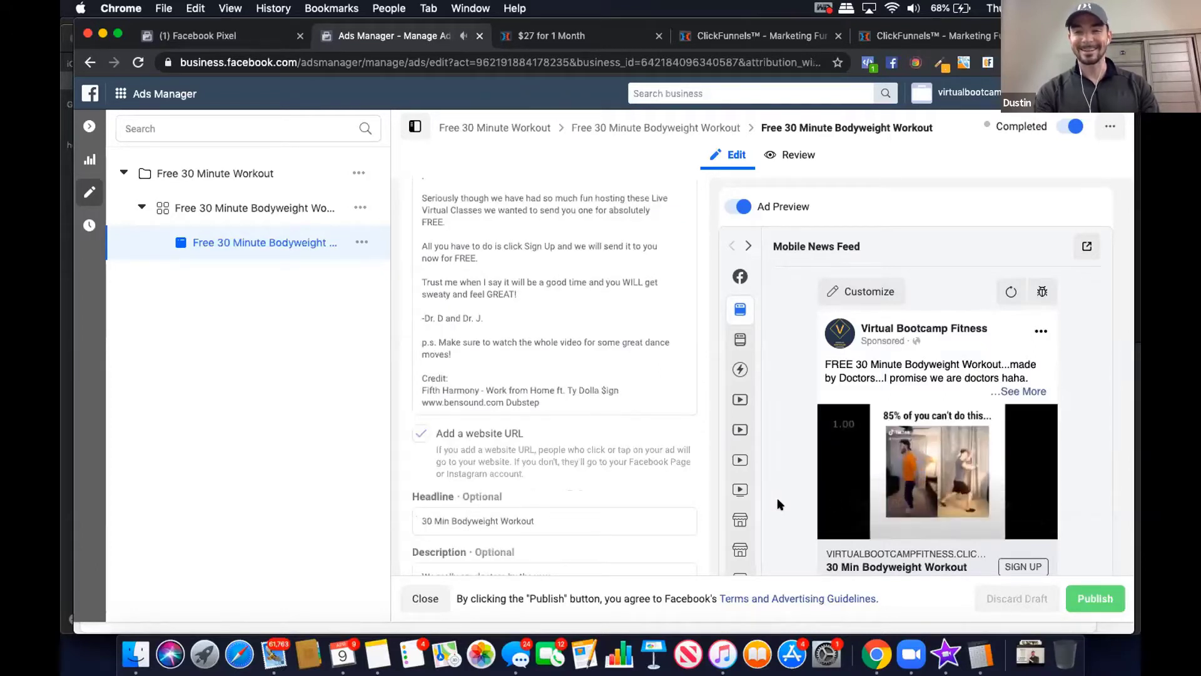
key("XF86AudioRaiseVolume")
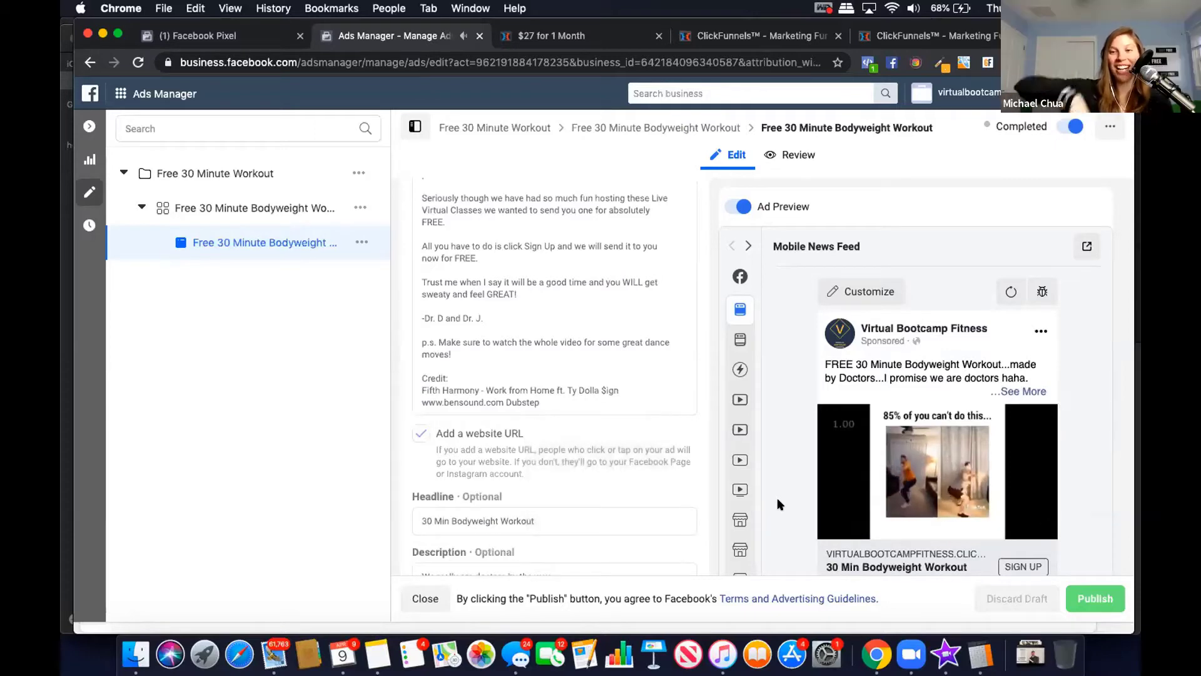
left_click(836, 503)
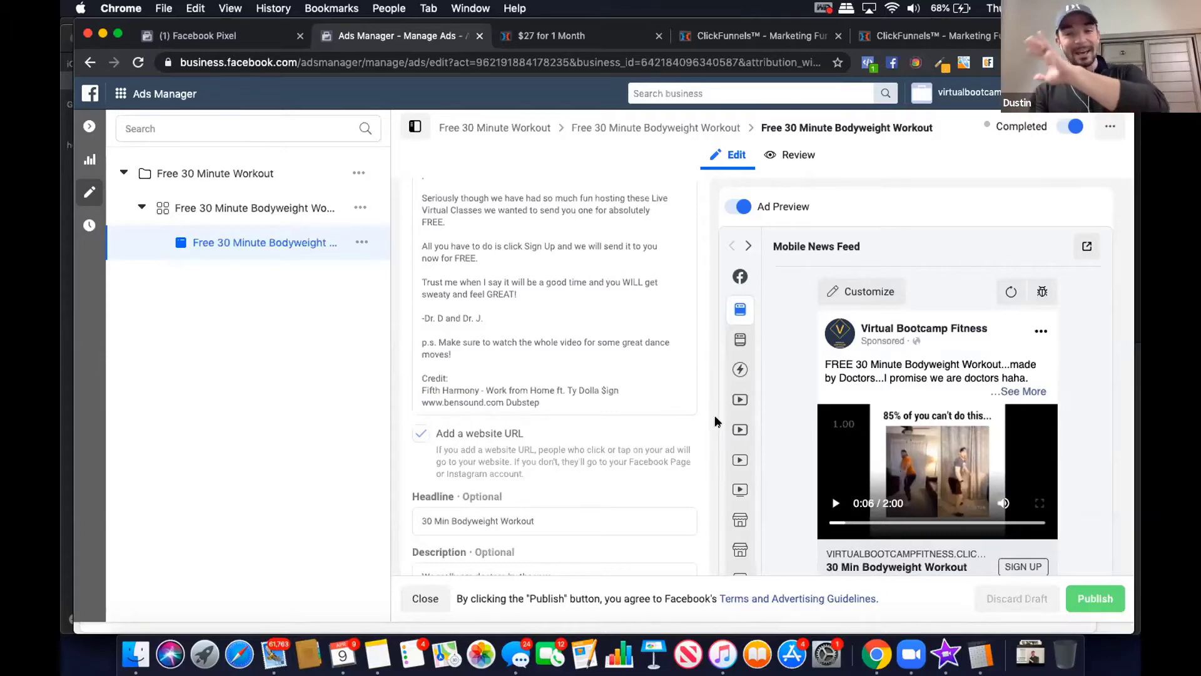
scroll(714, 414, "down", 2)
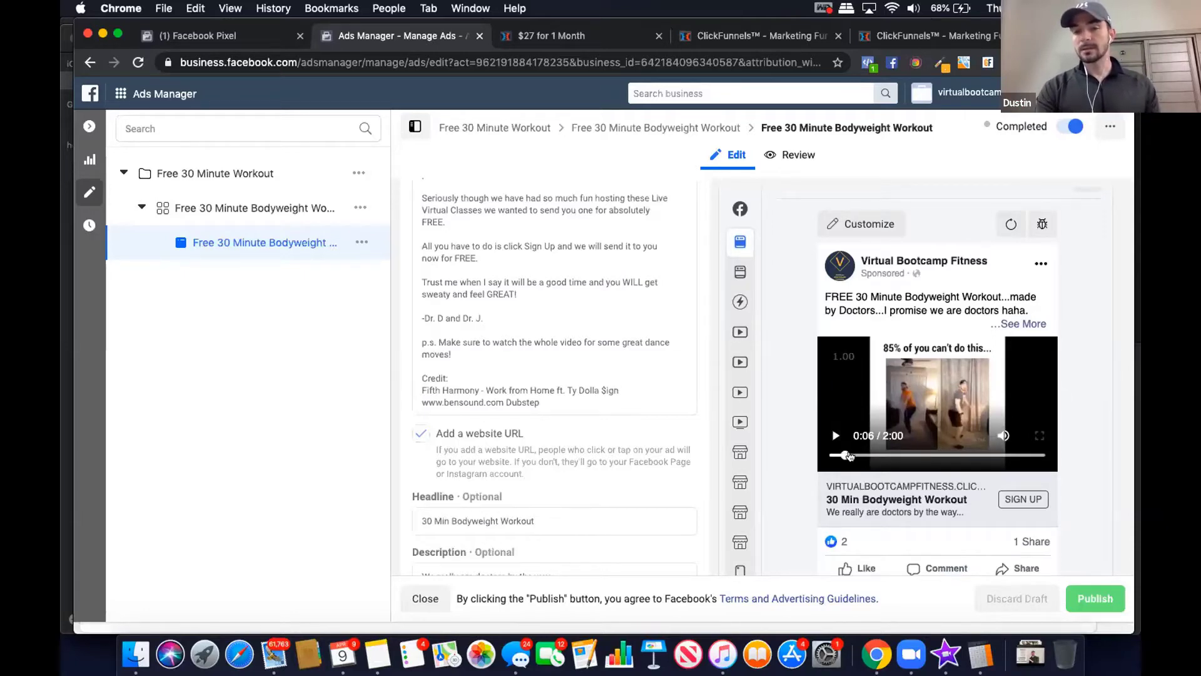
left_click_drag(849, 455, 930, 458)
left_click_drag(934, 457, 1030, 457)
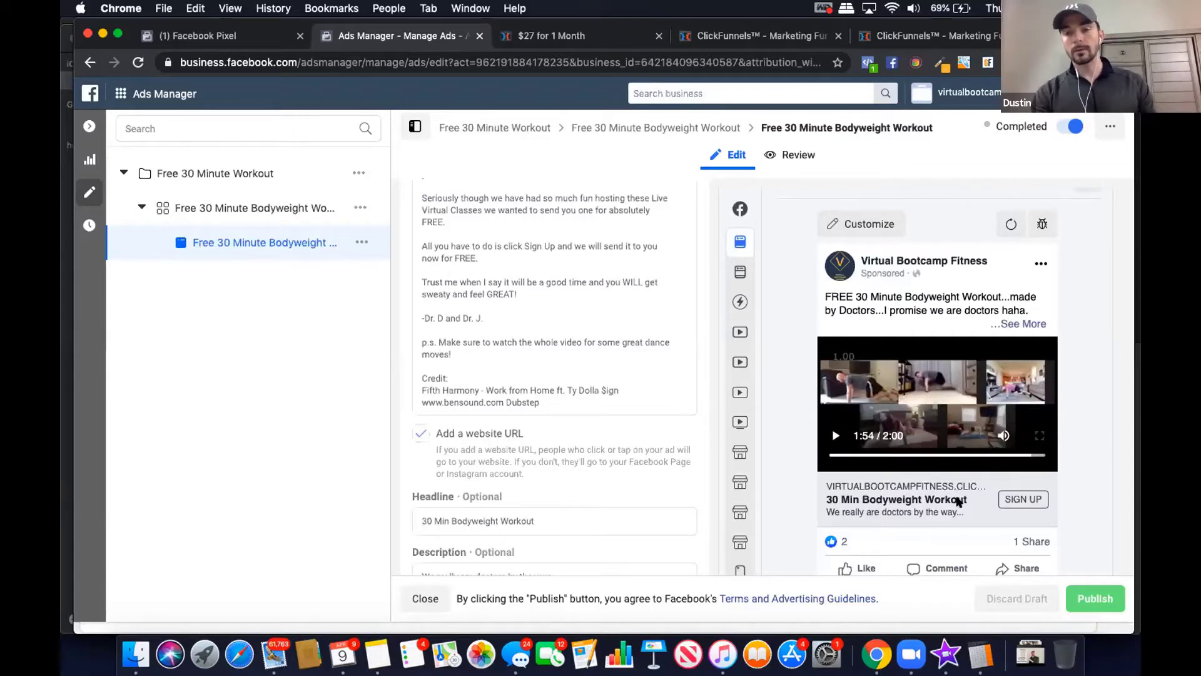
Review the ad's headline, description, website URL, display link, call to action and tracking settings.
scroll(932, 499, "down", 3)
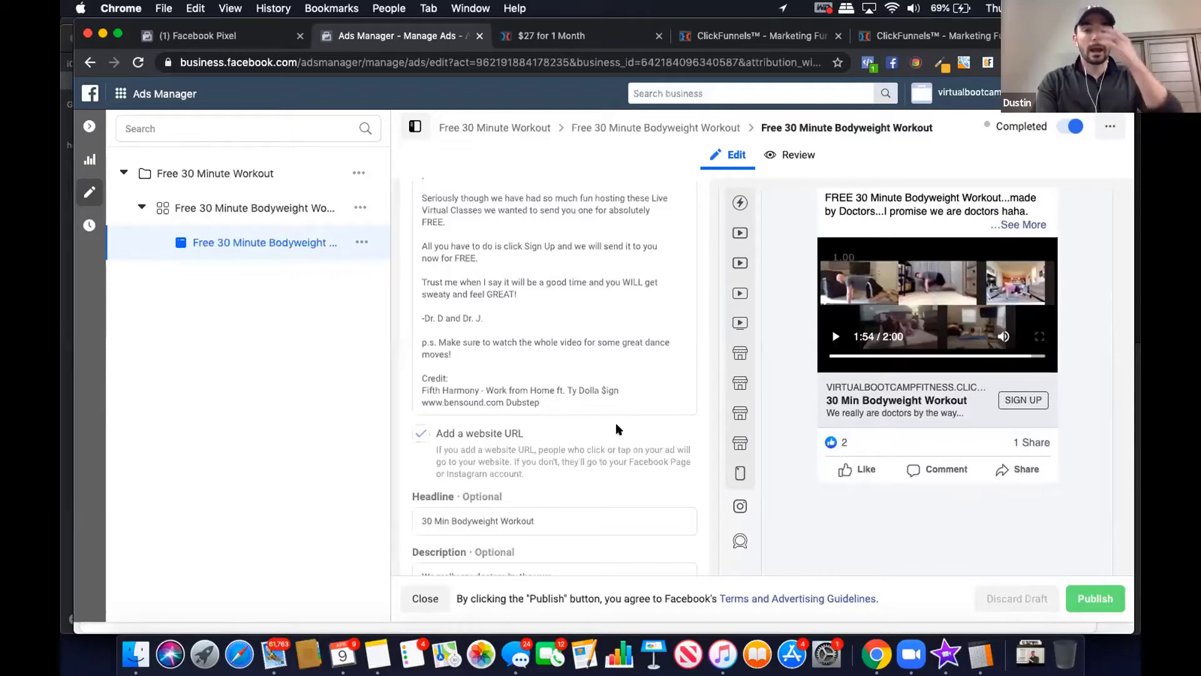
scroll(617, 428, "down", 5)
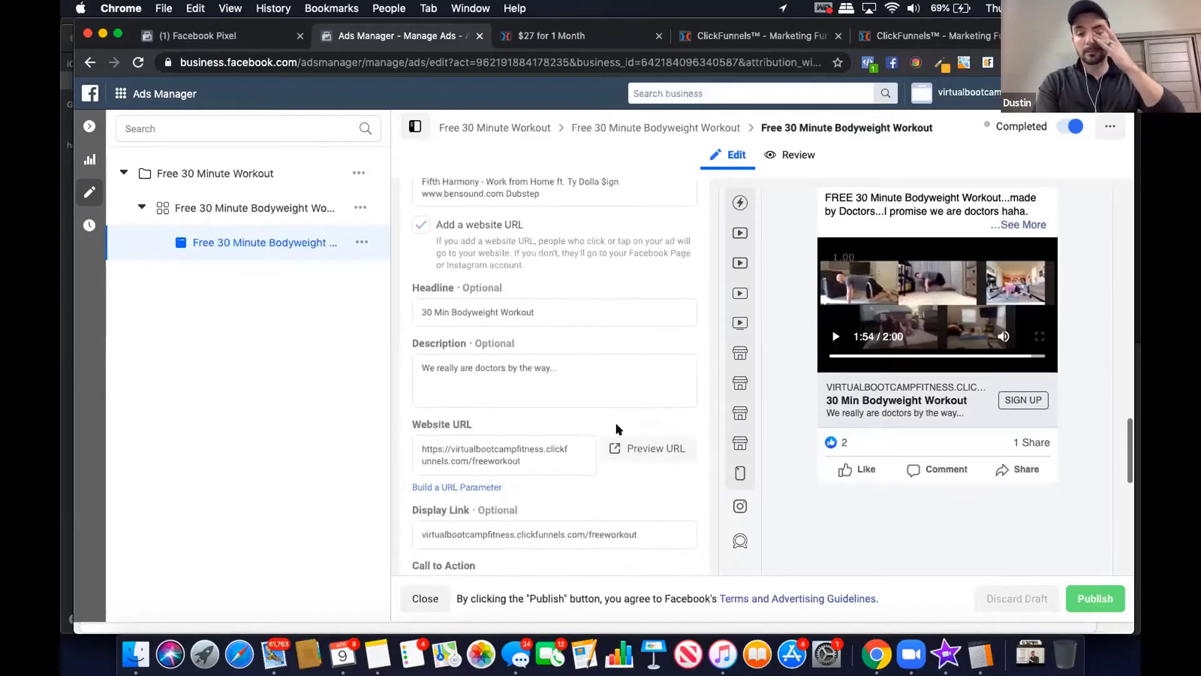
scroll(616, 428, "down", 3)
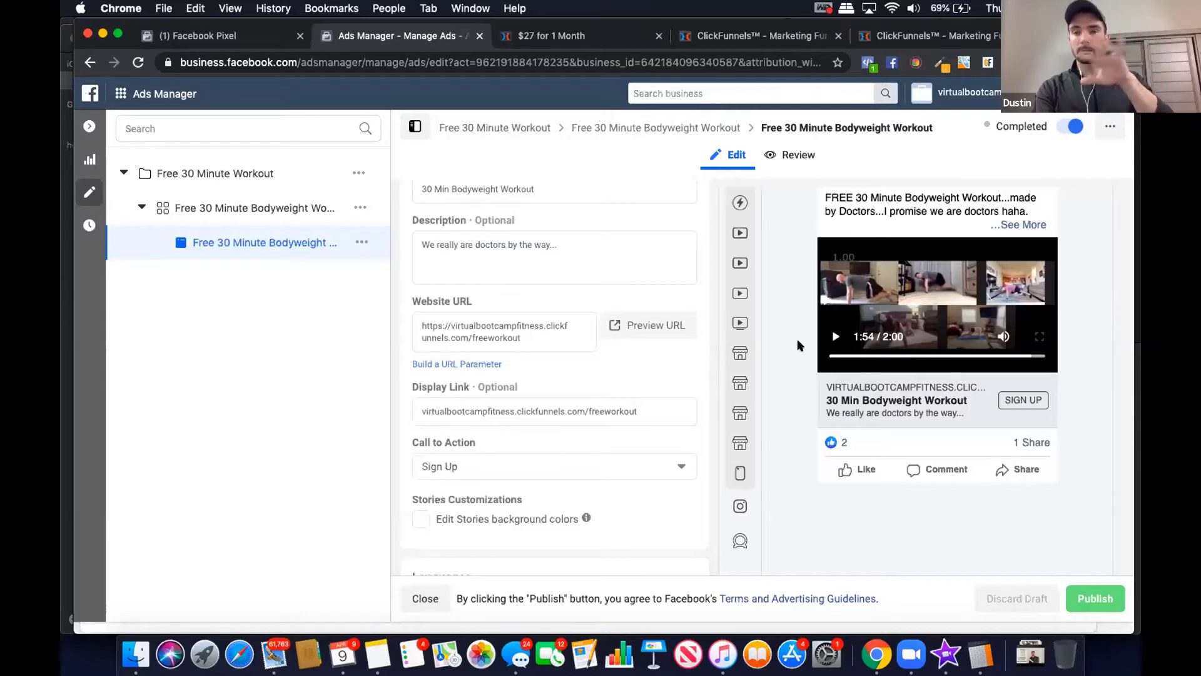
scroll(797, 345, "down", 5)
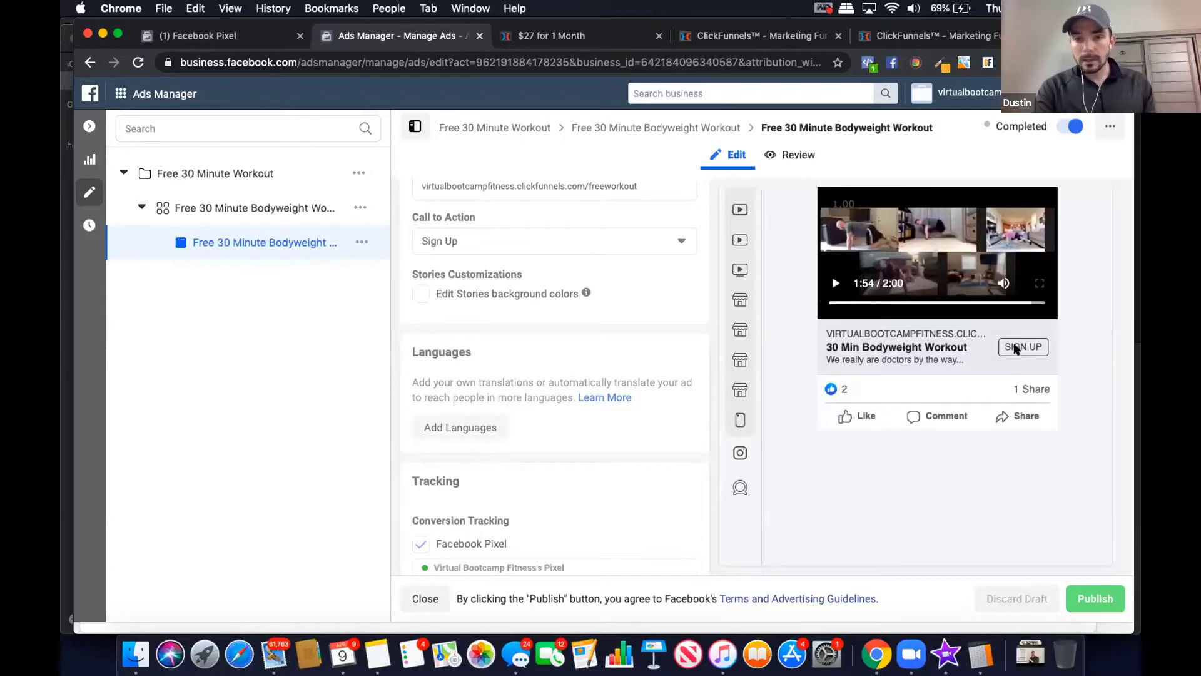
scroll(569, 358, "up", 3)
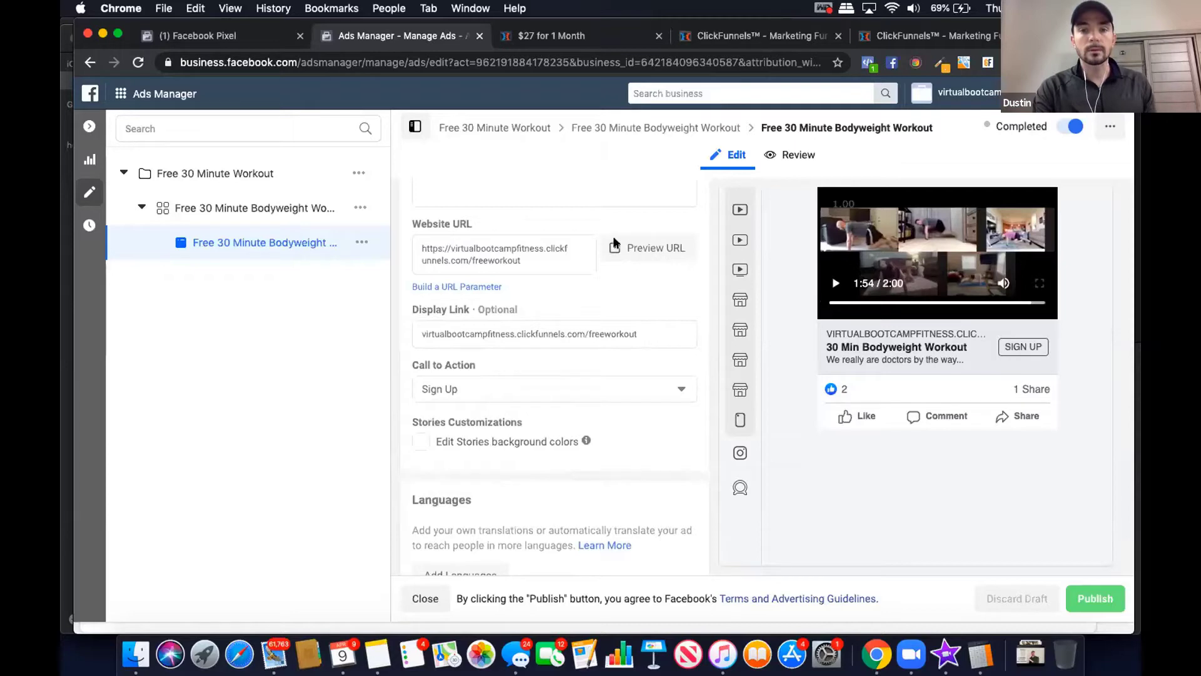
Try to open the ad's display link, virtualbootcampfitness.clickfunnels.com/freeworkout, in a new browser tab.
triple_click(559, 338)
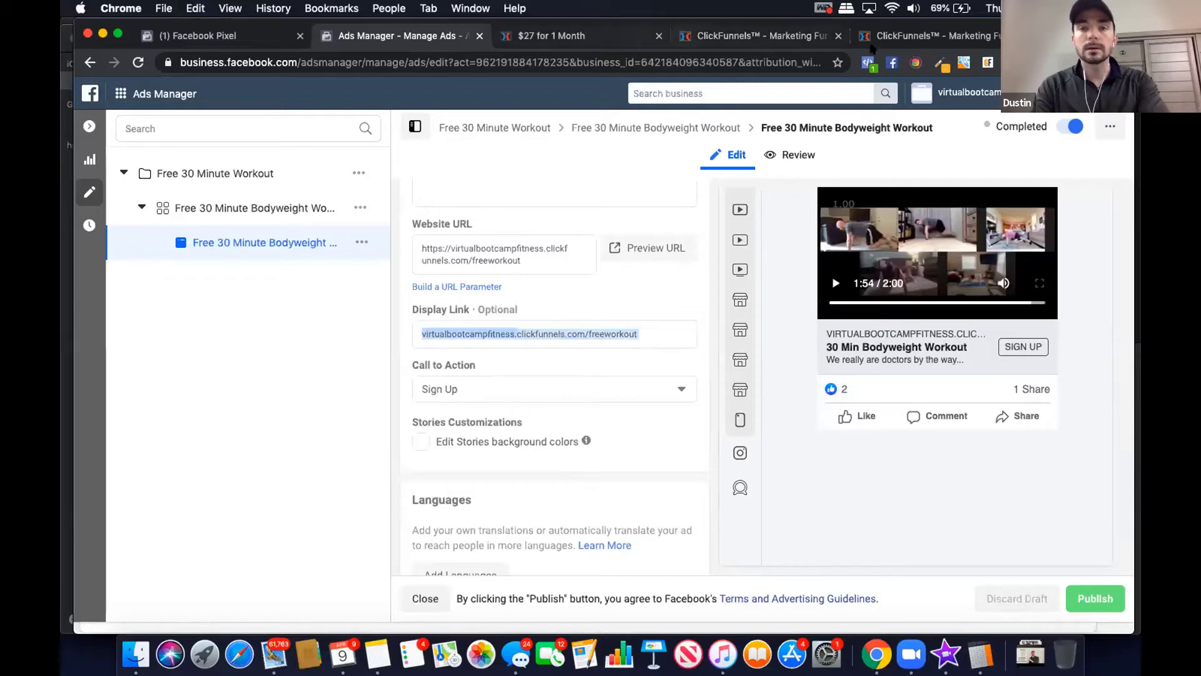
key("super+t")
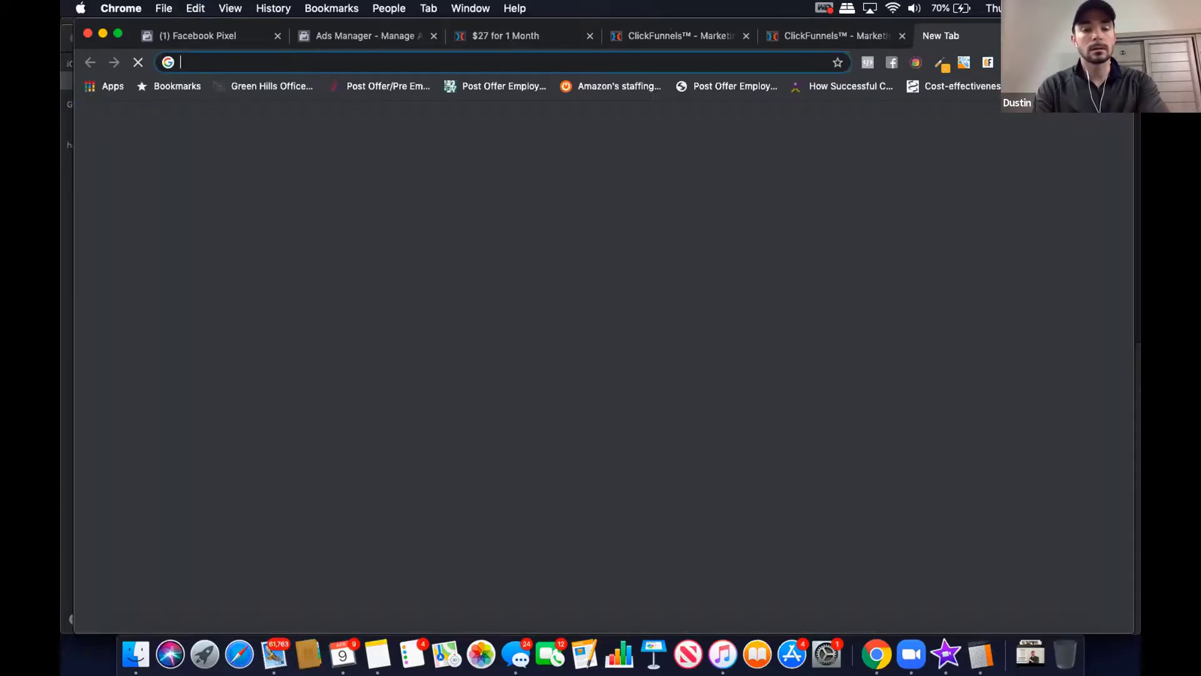
type("virtualbootcampfitness.clickfunnels.com/freeworkoutvirtualbootcampfitness.")
key("Return")
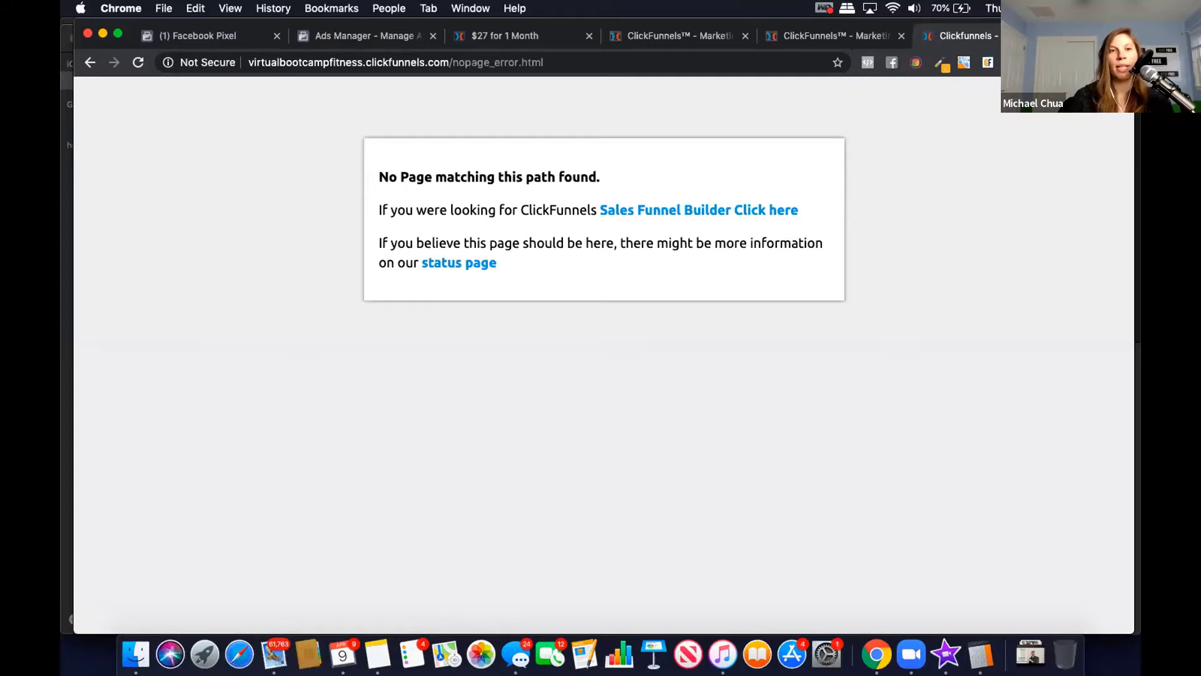
Close the browser tab with the missing landing page and leave the ad editor for the ads list.
left_click(765, 65)
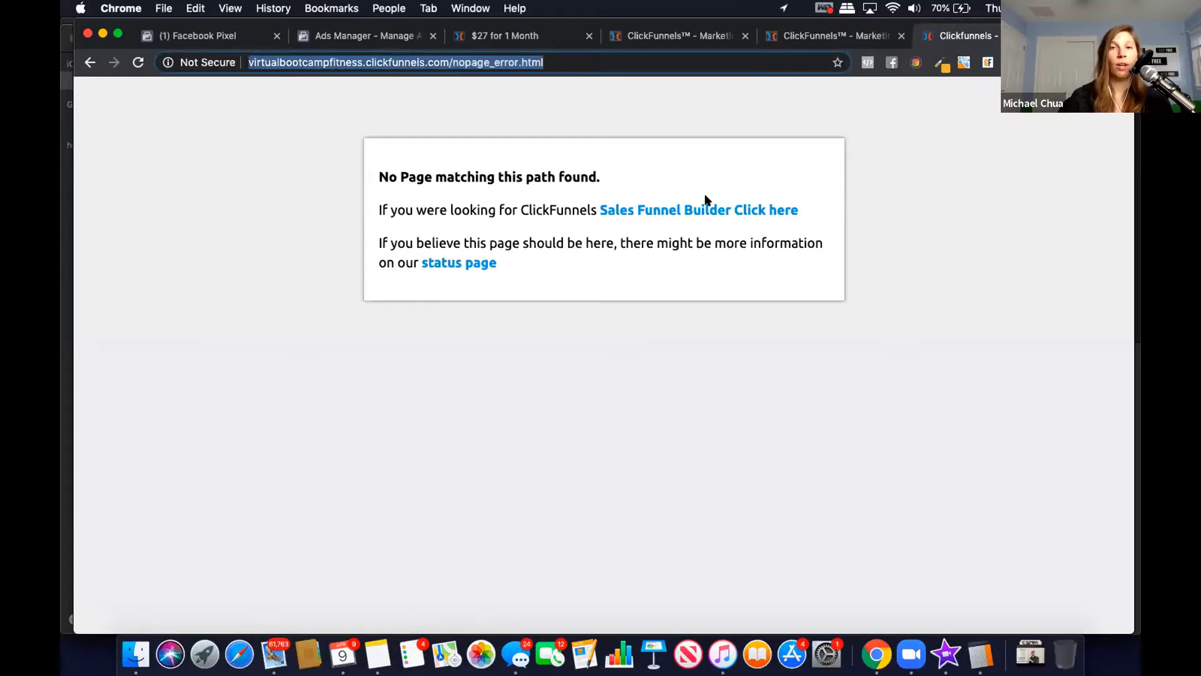
key("super+w")
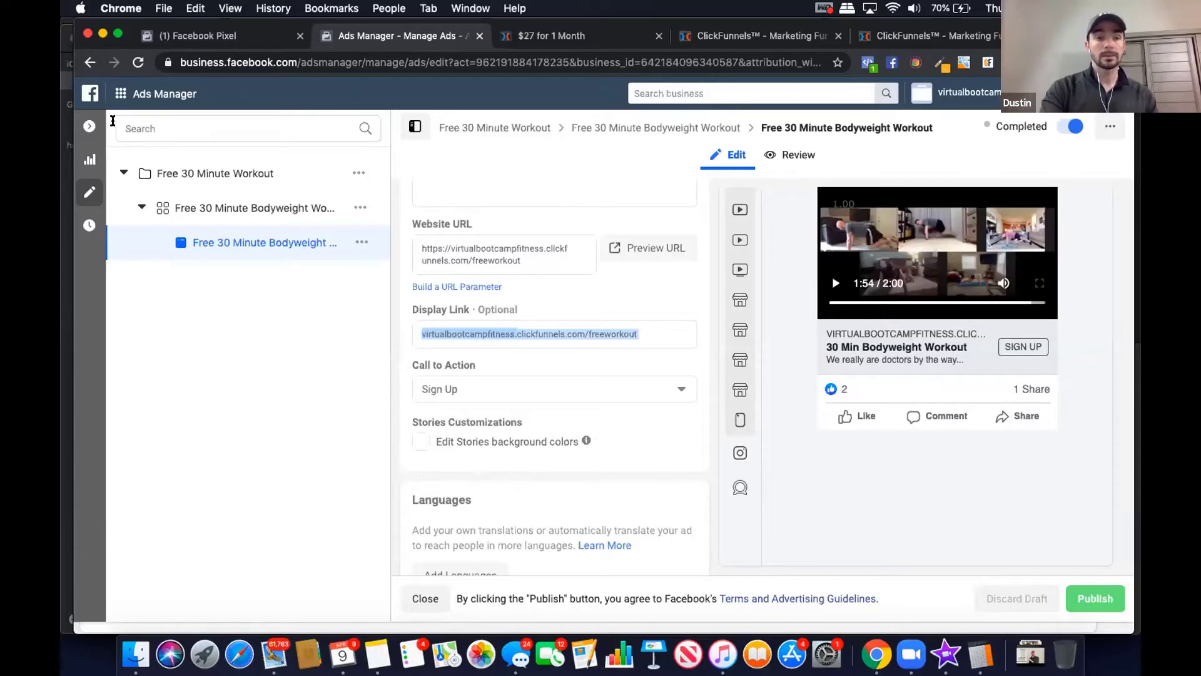
left_click(89, 128)
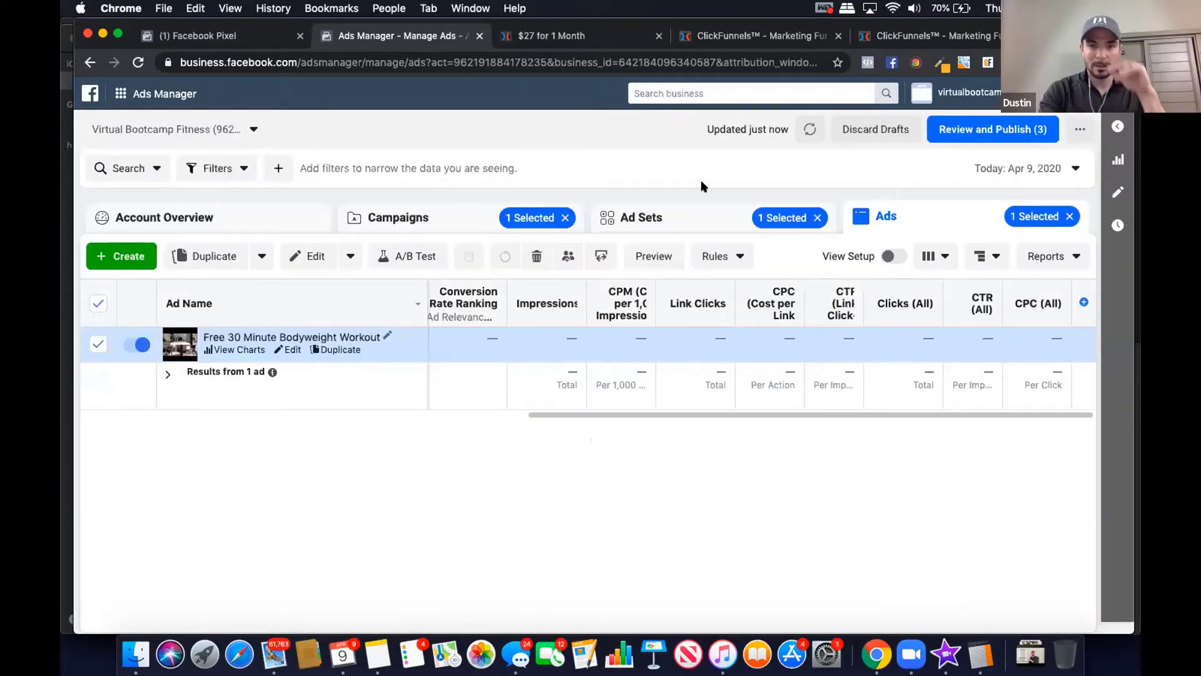
Clear the ad set and campaign selections to return to the unfiltered list of all campaigns.
left_click(815, 217)
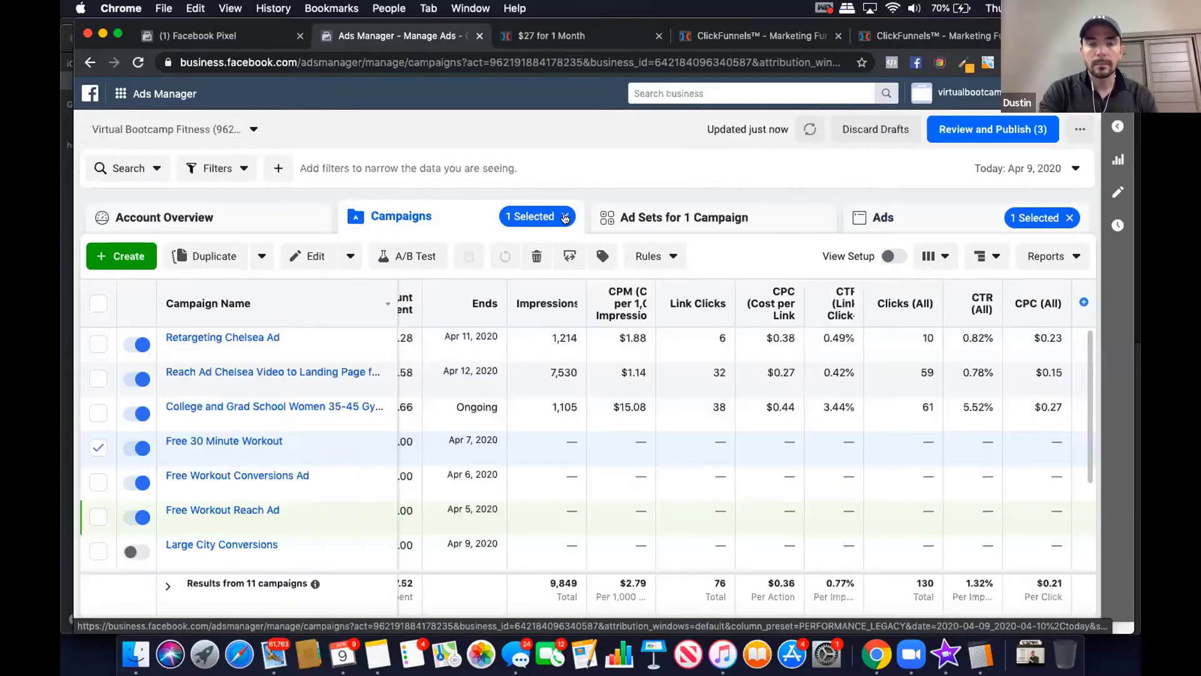
left_click(564, 217)
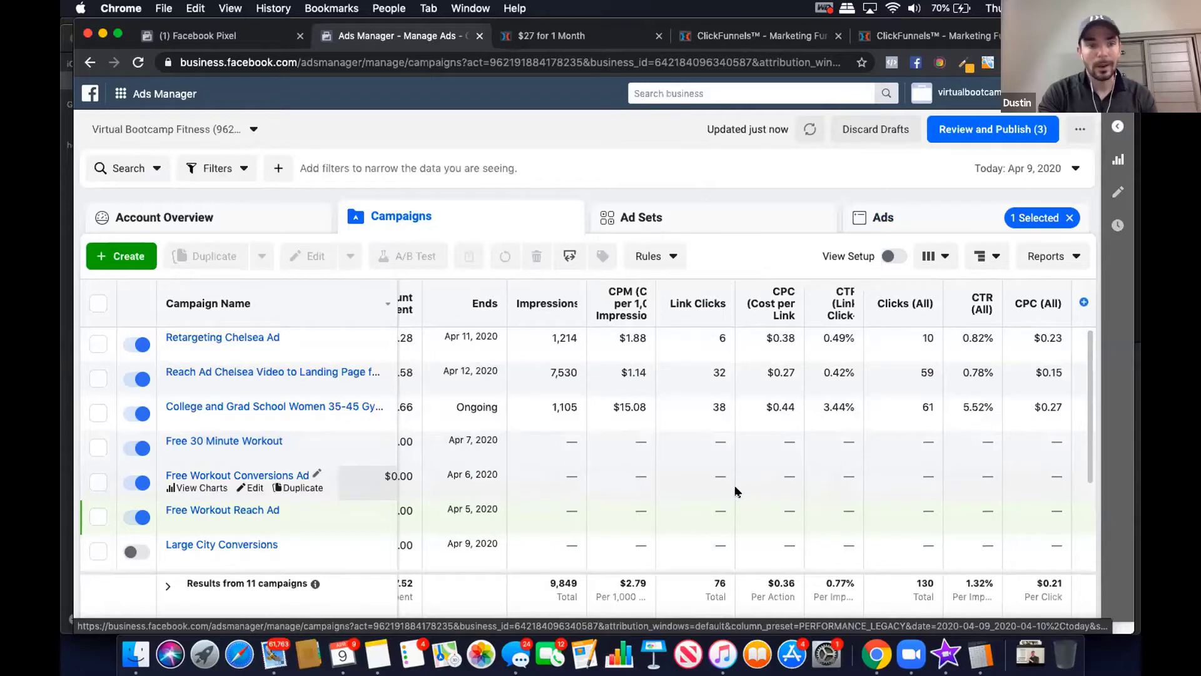
Review the campaigns' budgets, amounts spent, end dates, impressions, costs and click metrics across the campaign table.
scroll(735, 491, "down", 3)
scroll(736, 491, "left", 5)
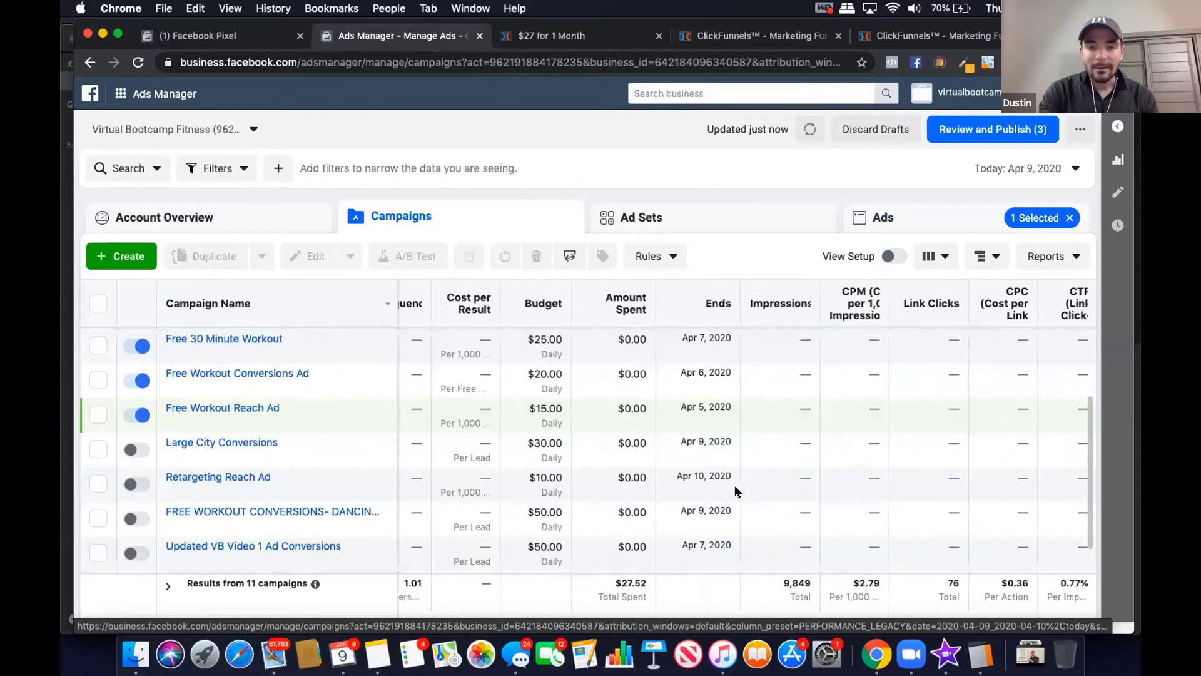
scroll(736, 491, "left", 5)
scroll(736, 491, "right", 8)
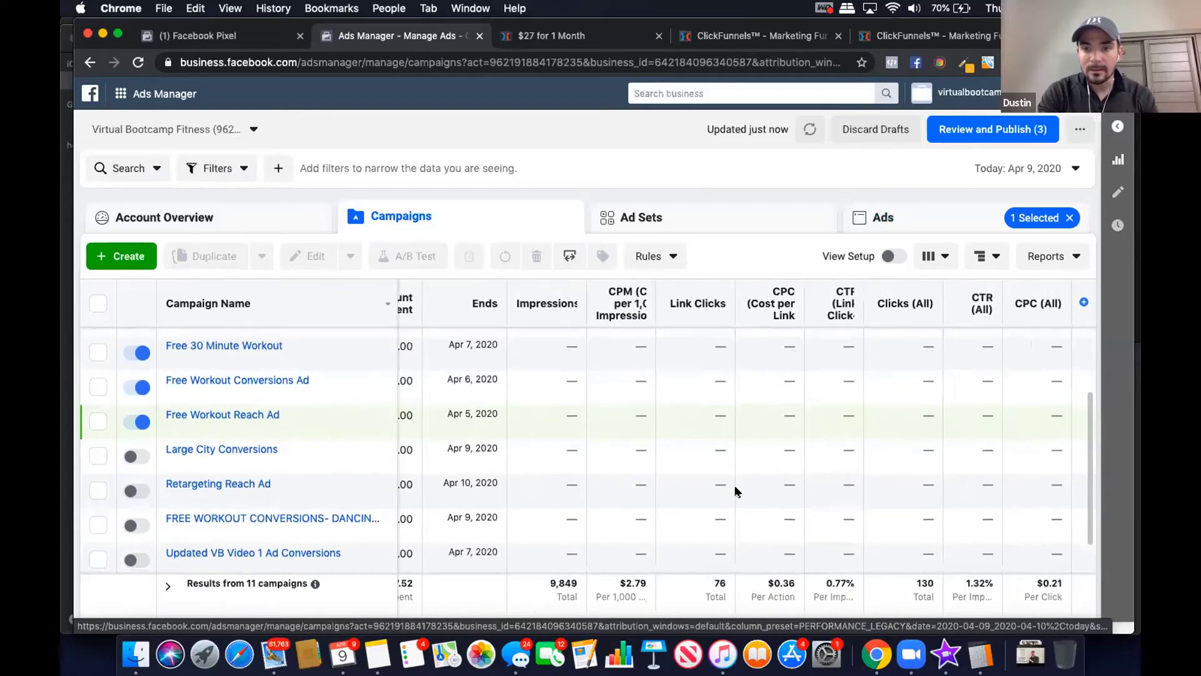
scroll(736, 491, "down", 2)
scroll(736, 491, "up", 3)
scroll(736, 491, "up", 1)
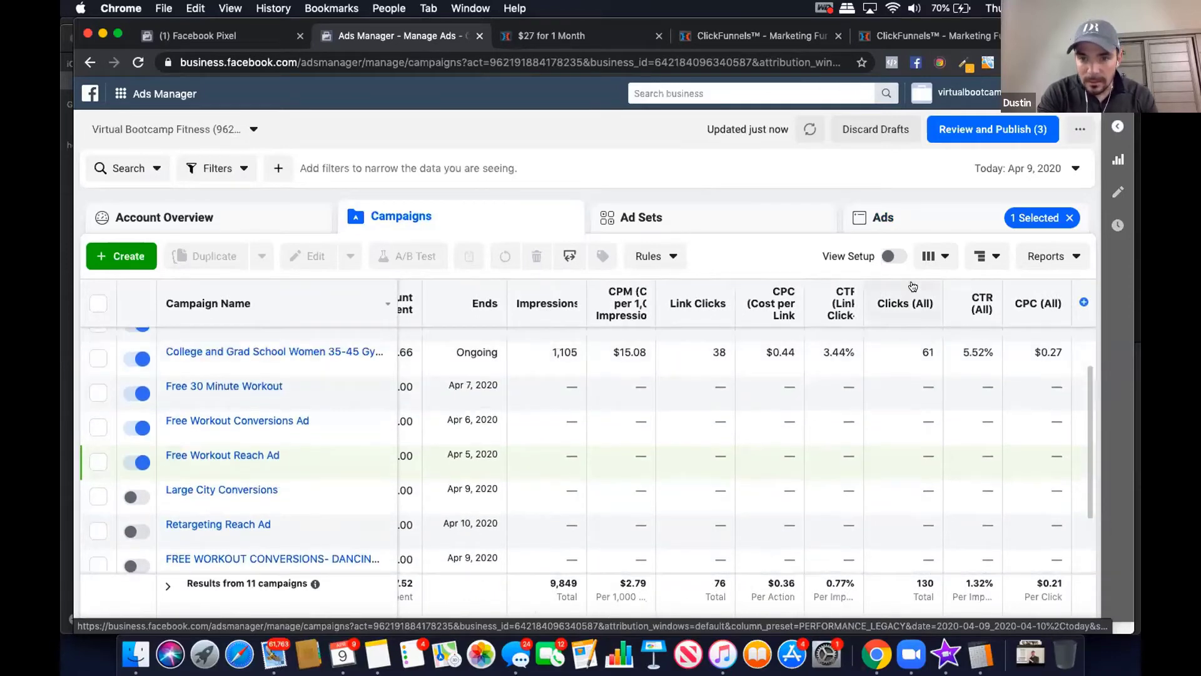
Check the column presets available for the campaign table, keep the current columns and return to the first campaigns.
left_click(926, 257)
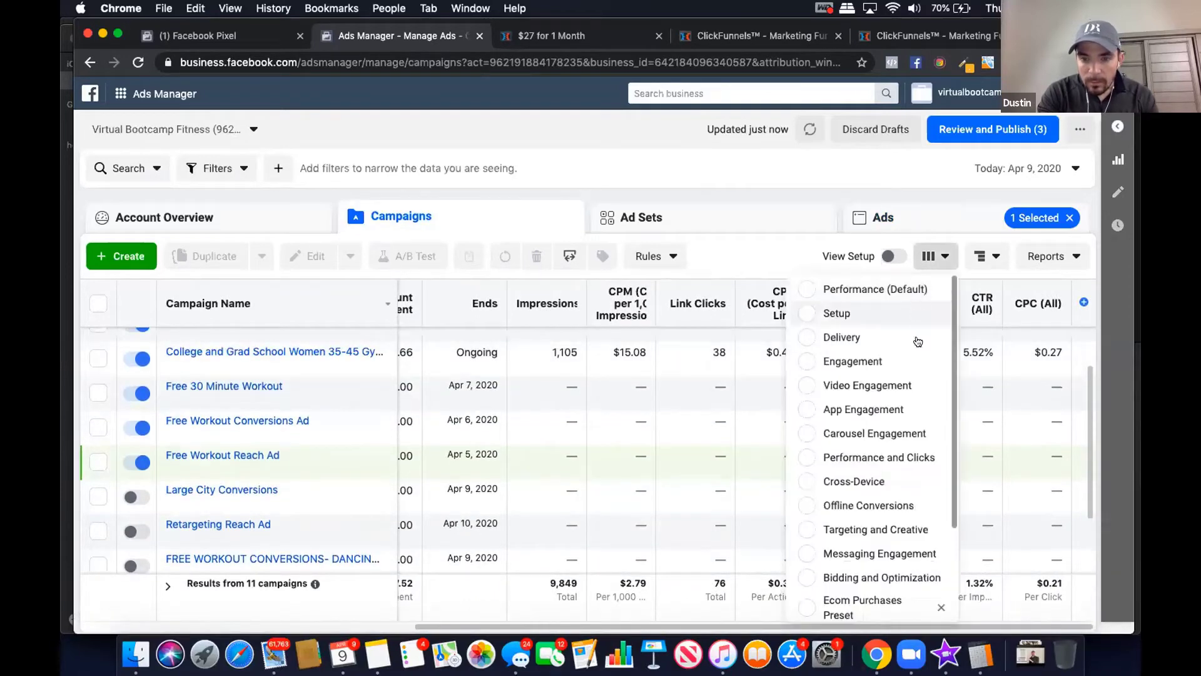
left_click(680, 478)
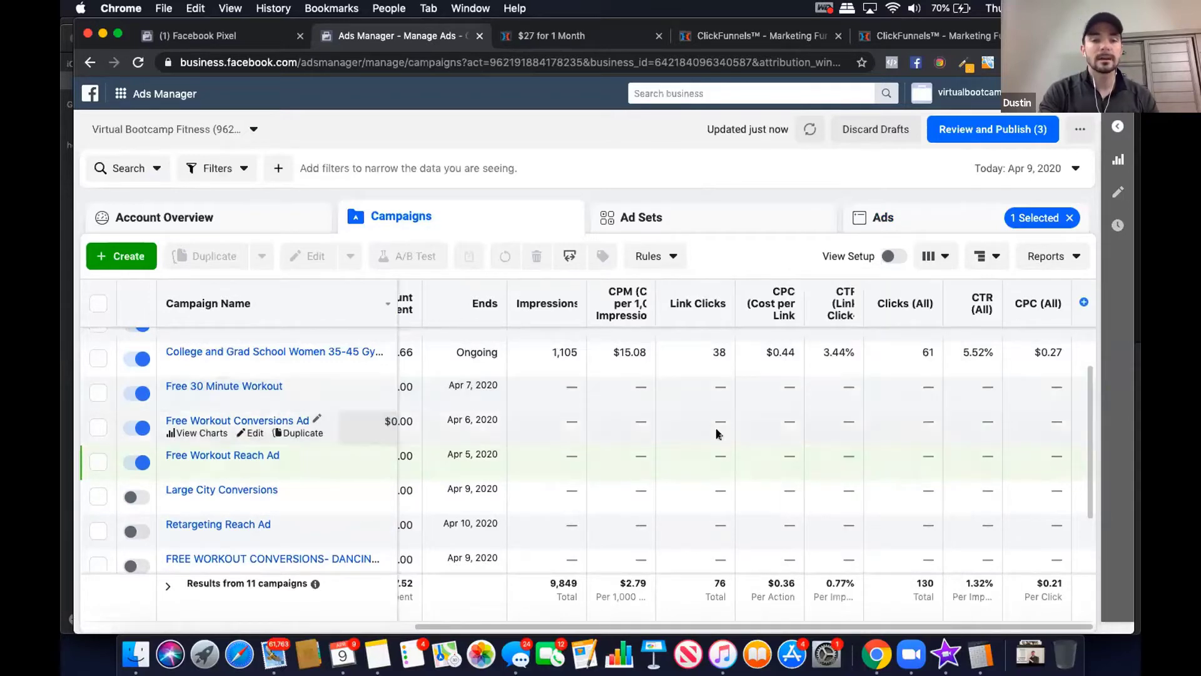
scroll(717, 430, "up", 2)
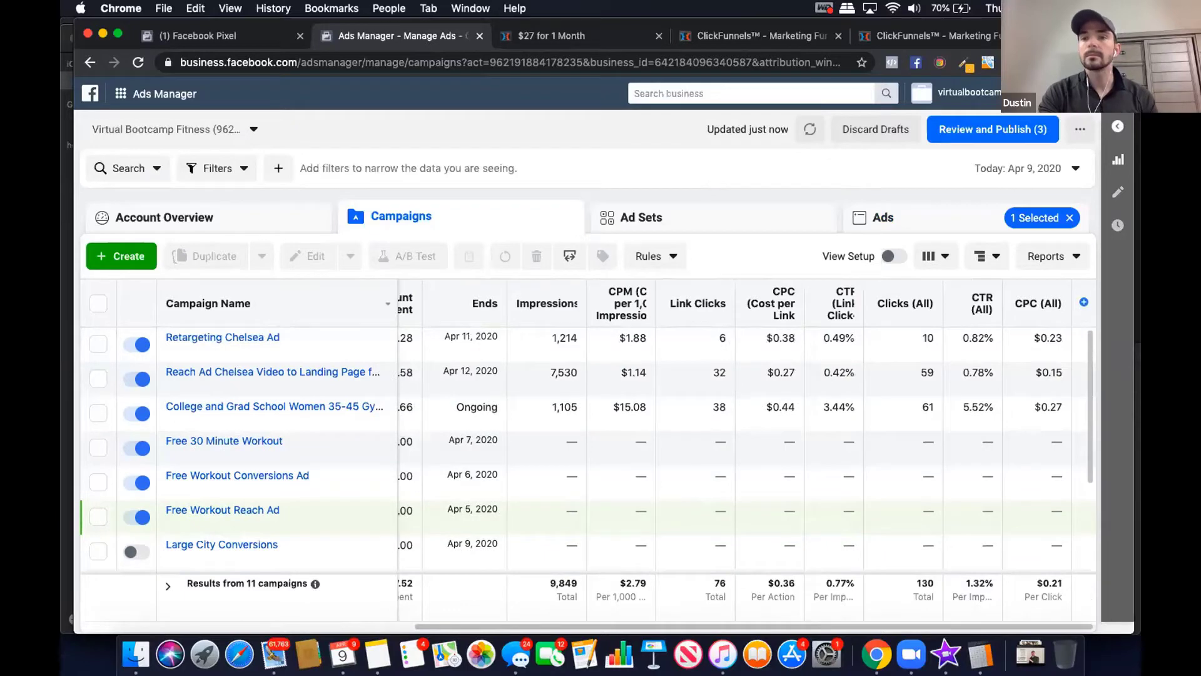